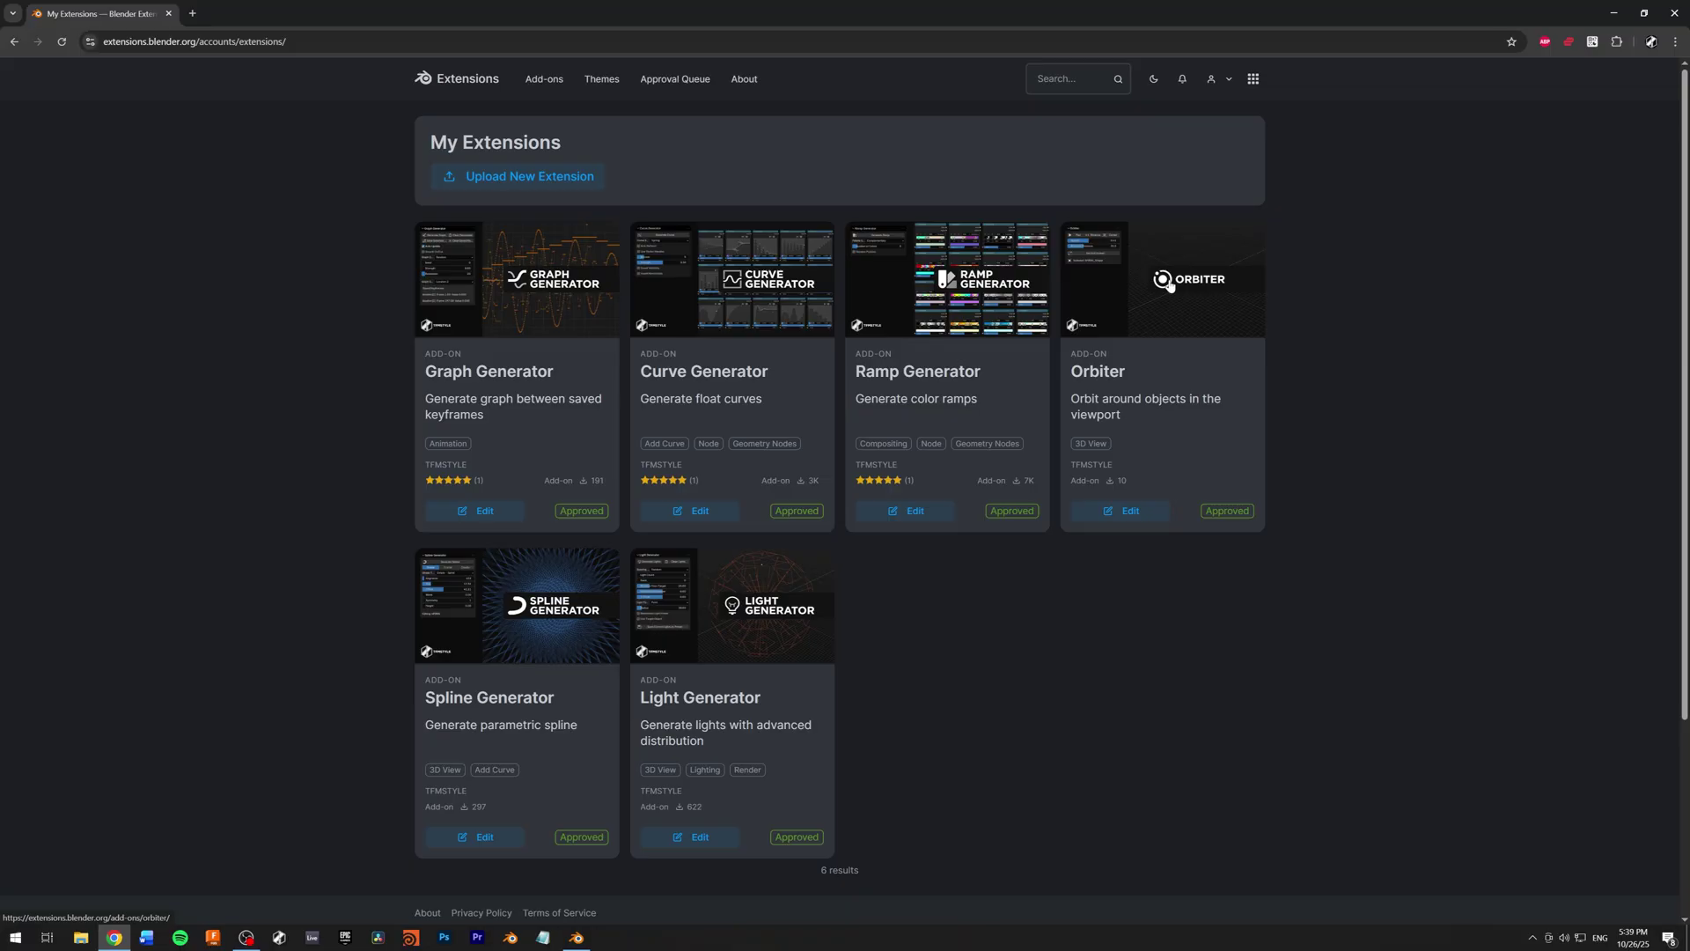
Scroll down the My Extensions list to reach the Orbiter card.
scroll(573, 309, down, 3)
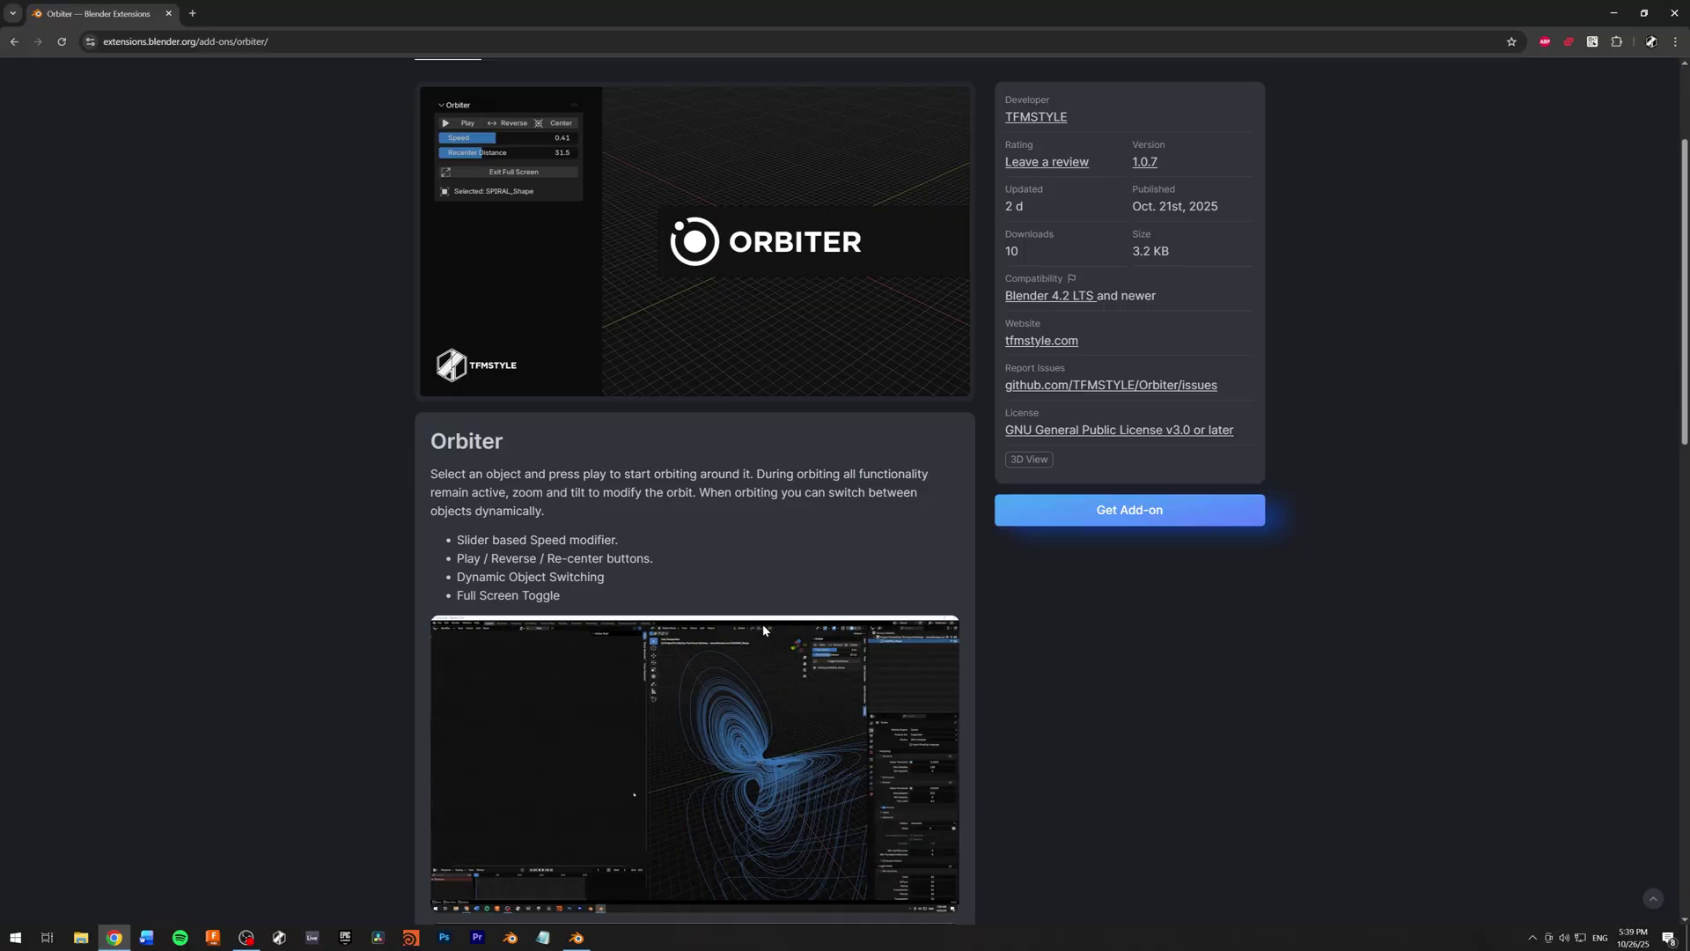
Scroll through the Orbiter page's feature list, demo clips and panel preview.
scroll(621, 560, down, 2)
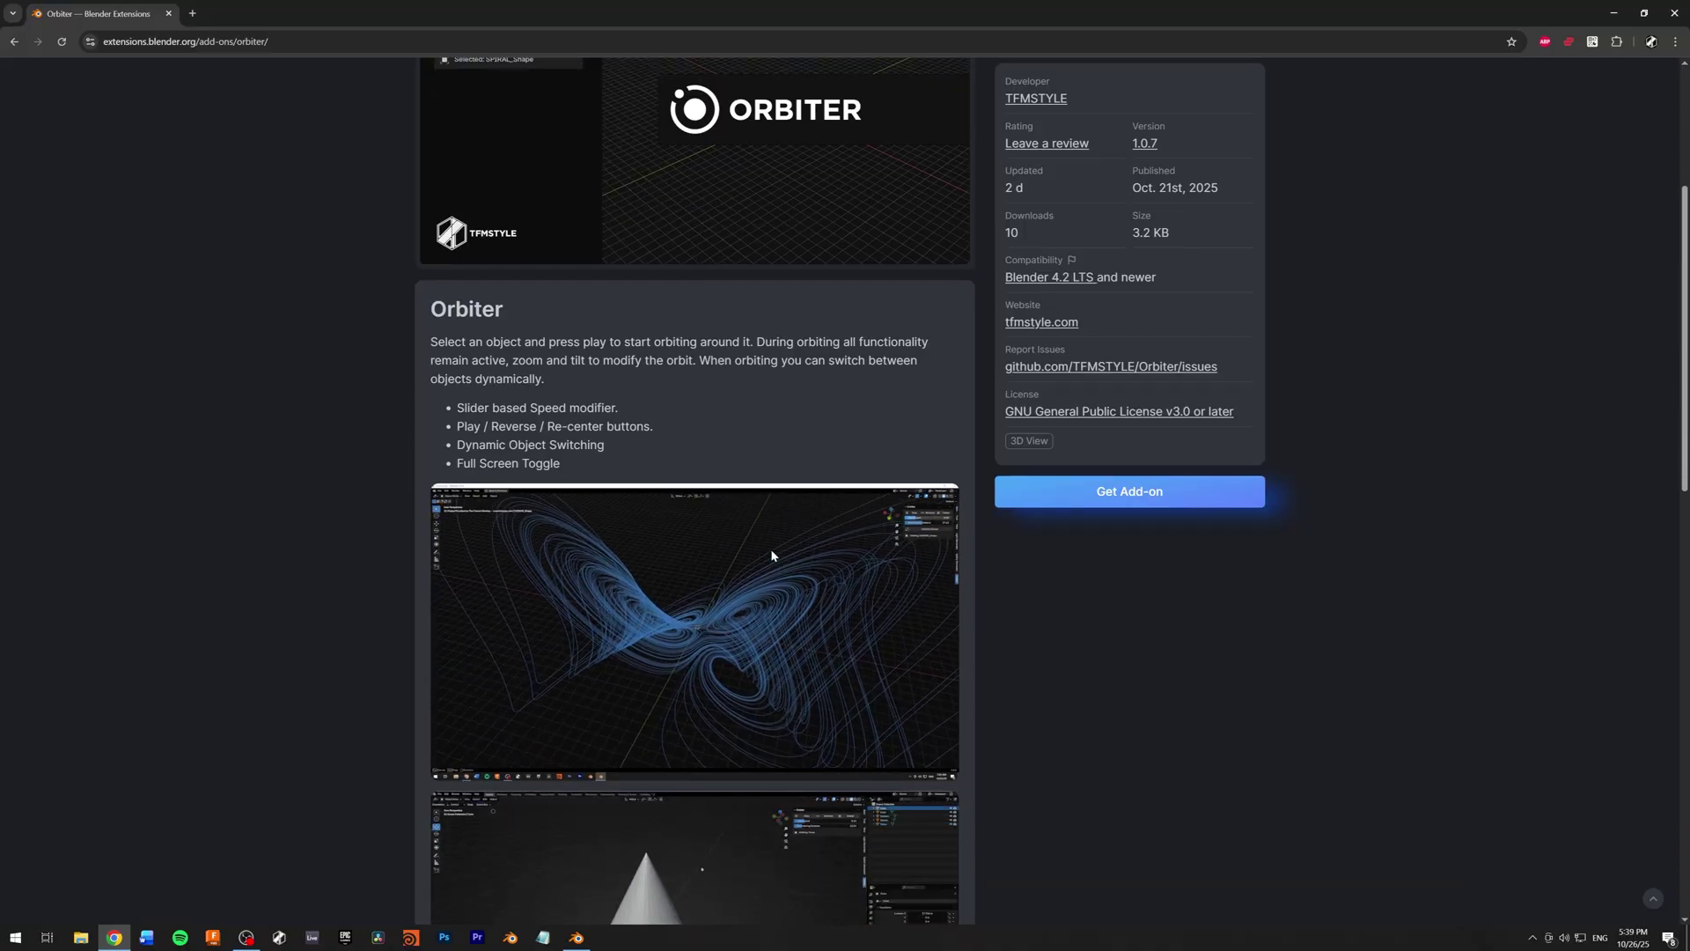
scroll(773, 558, down, 3)
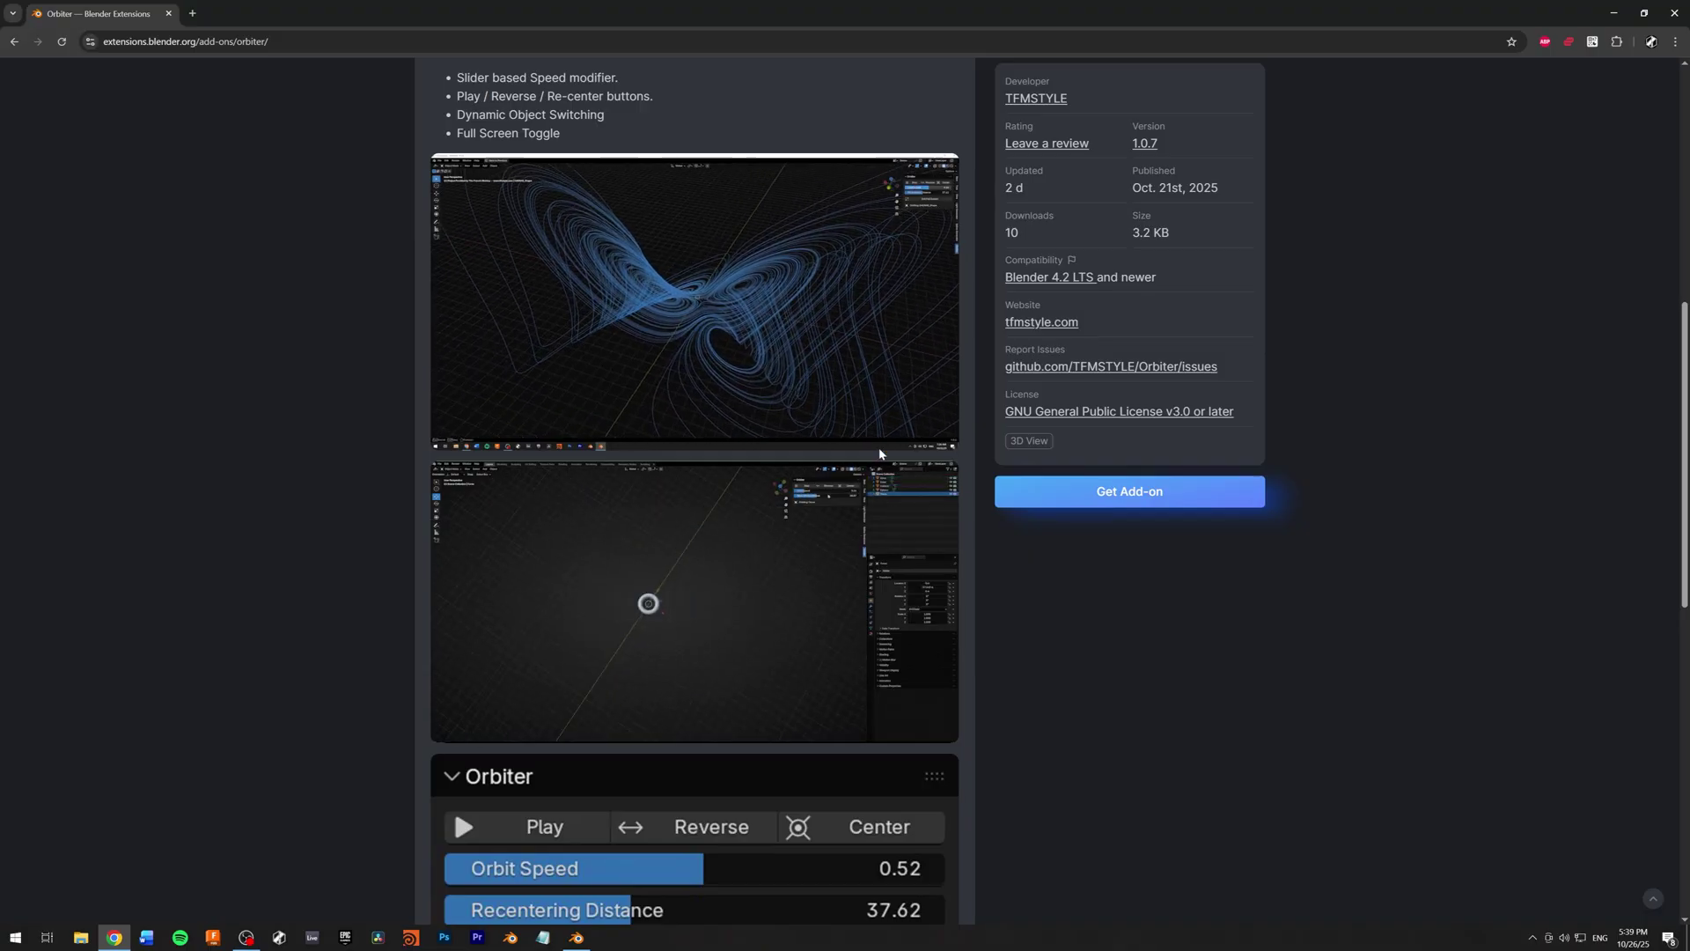
scroll(827, 396, down, 4)
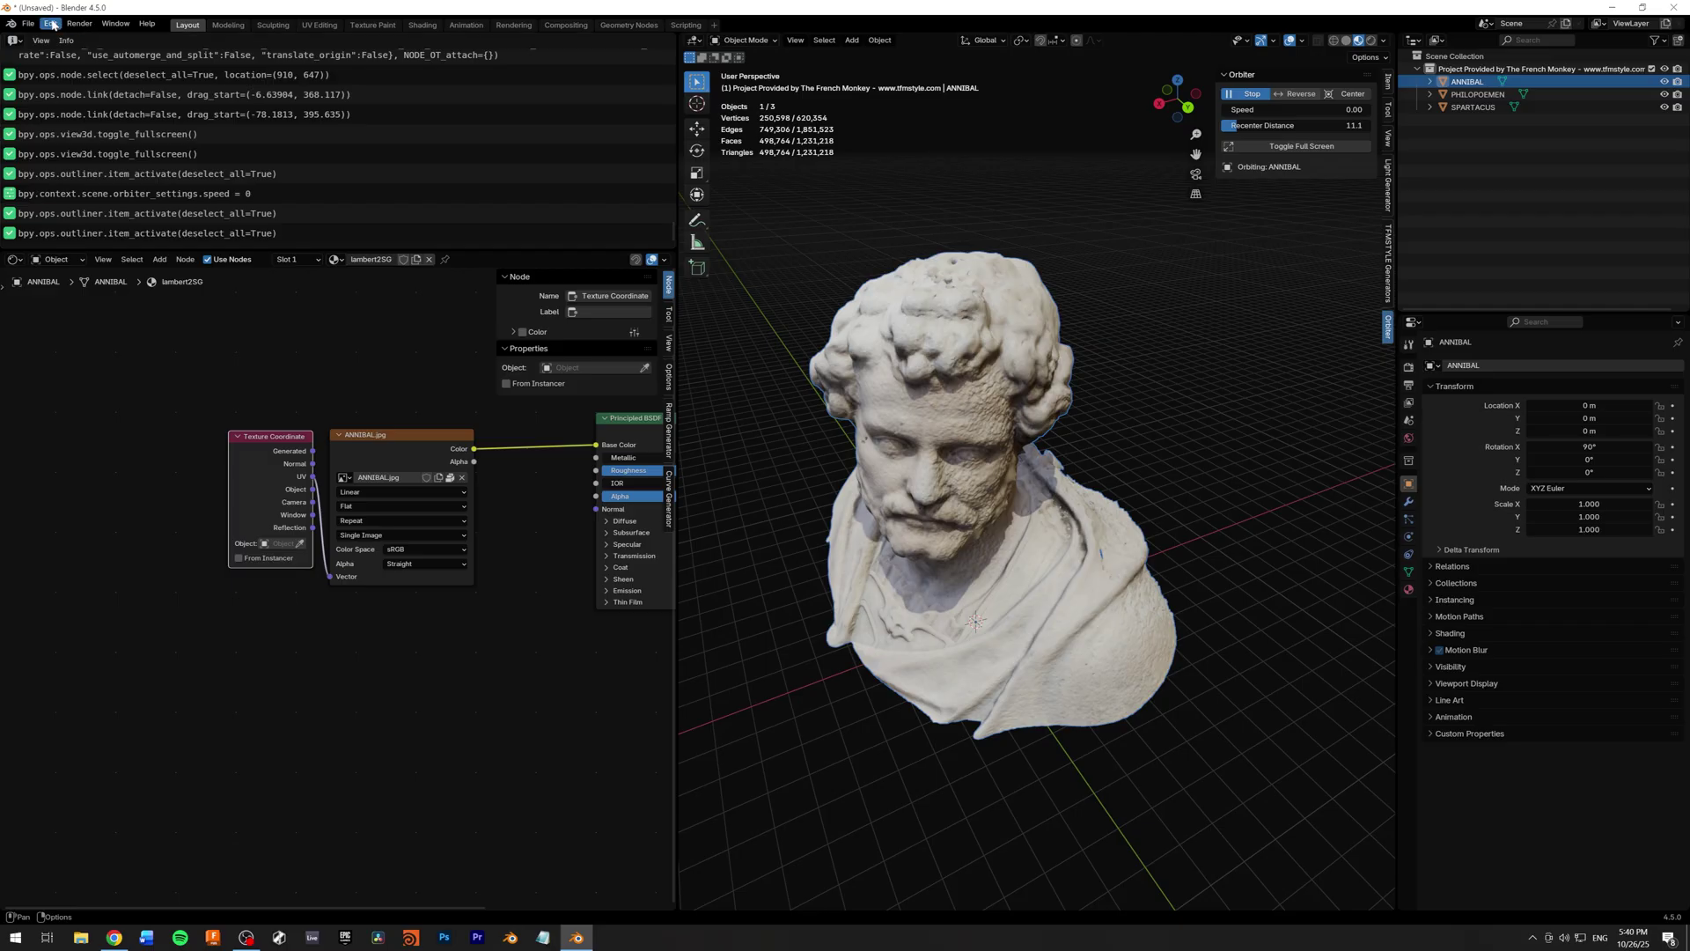
Review the Orbiter 1.0.7 extension details in Preferences, then close Preferences.
click(83, 188)
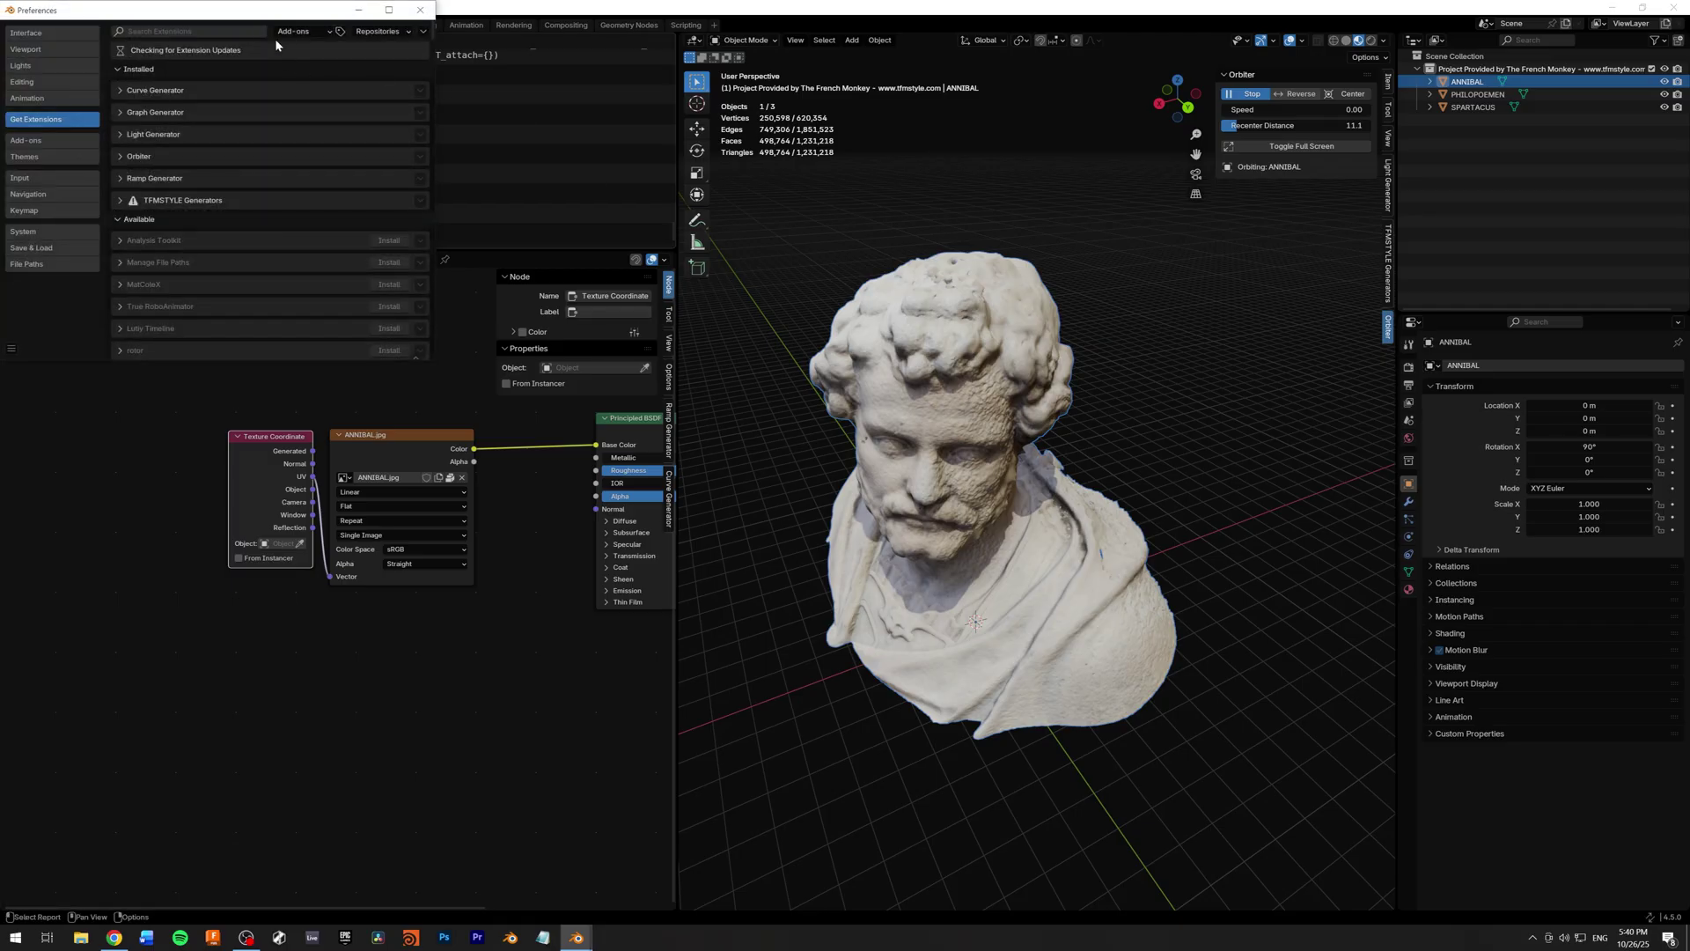
drag(271, 13, 837, 200)
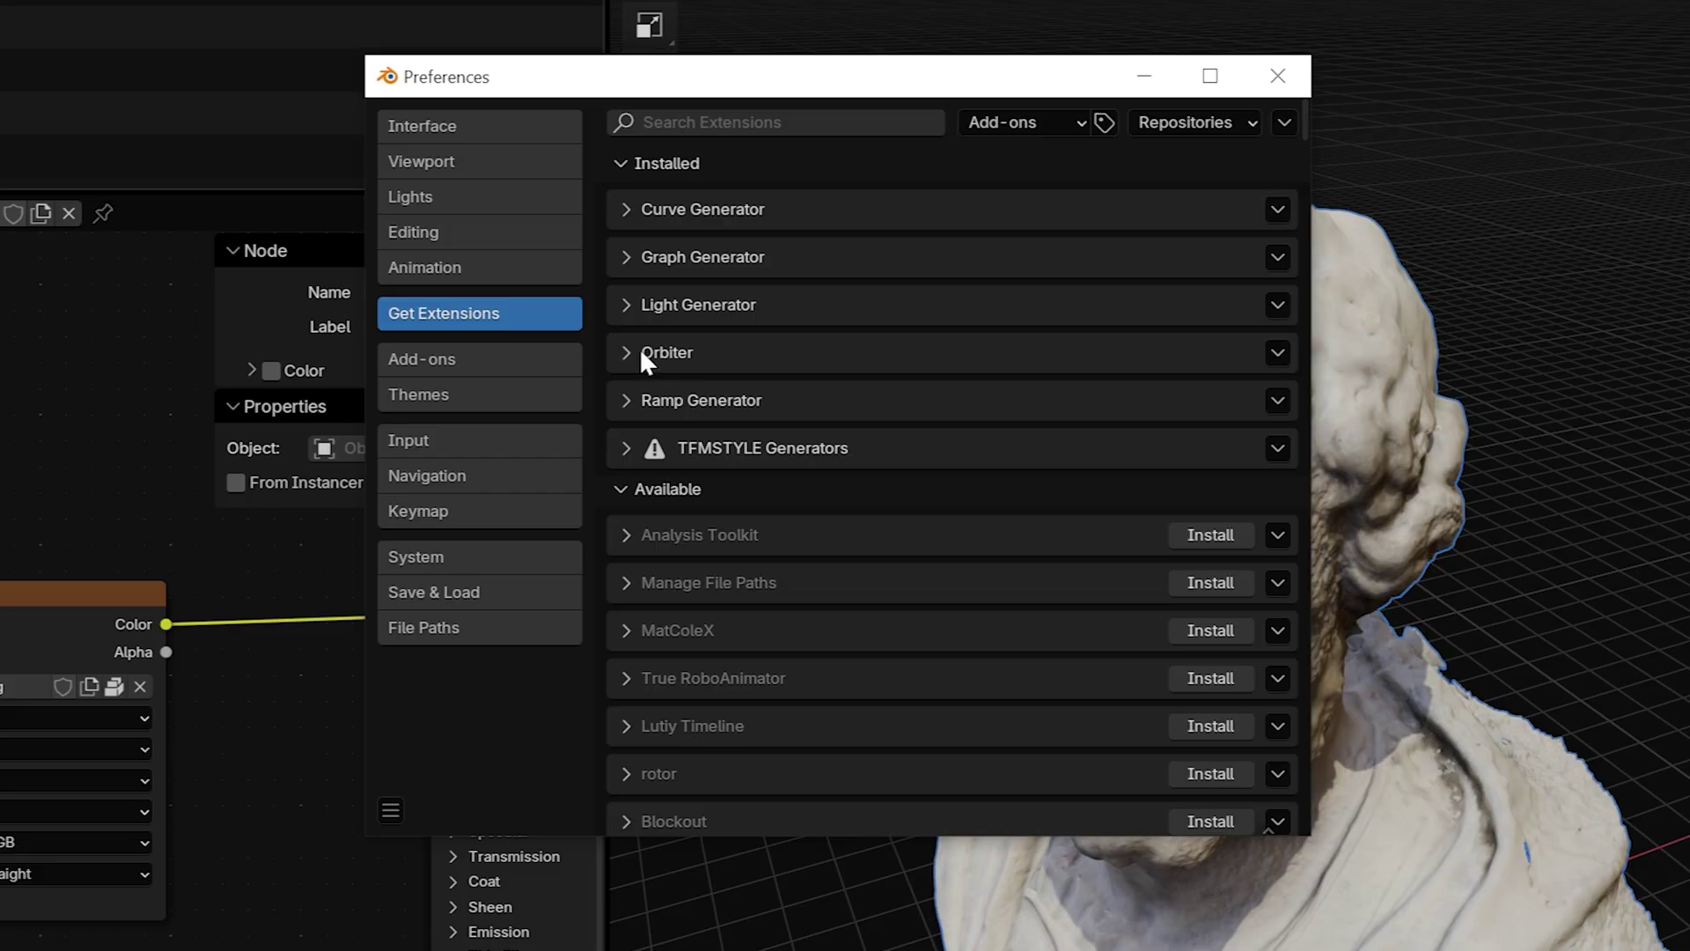
click(626, 352)
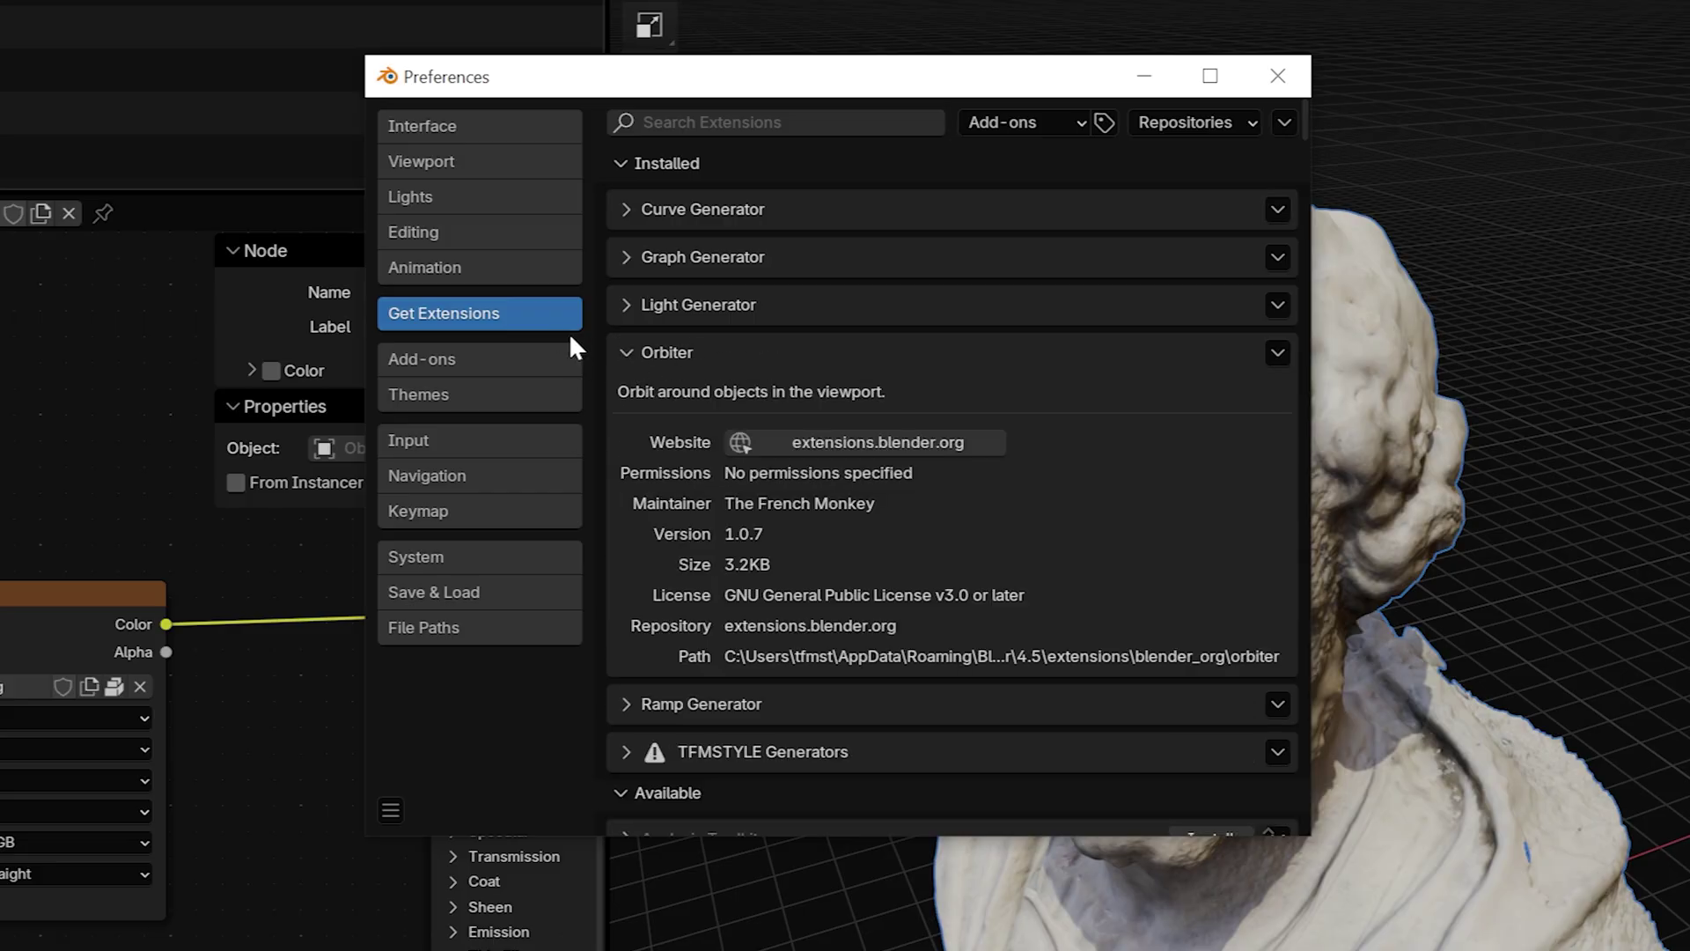
click(625, 347)
click(1278, 76)
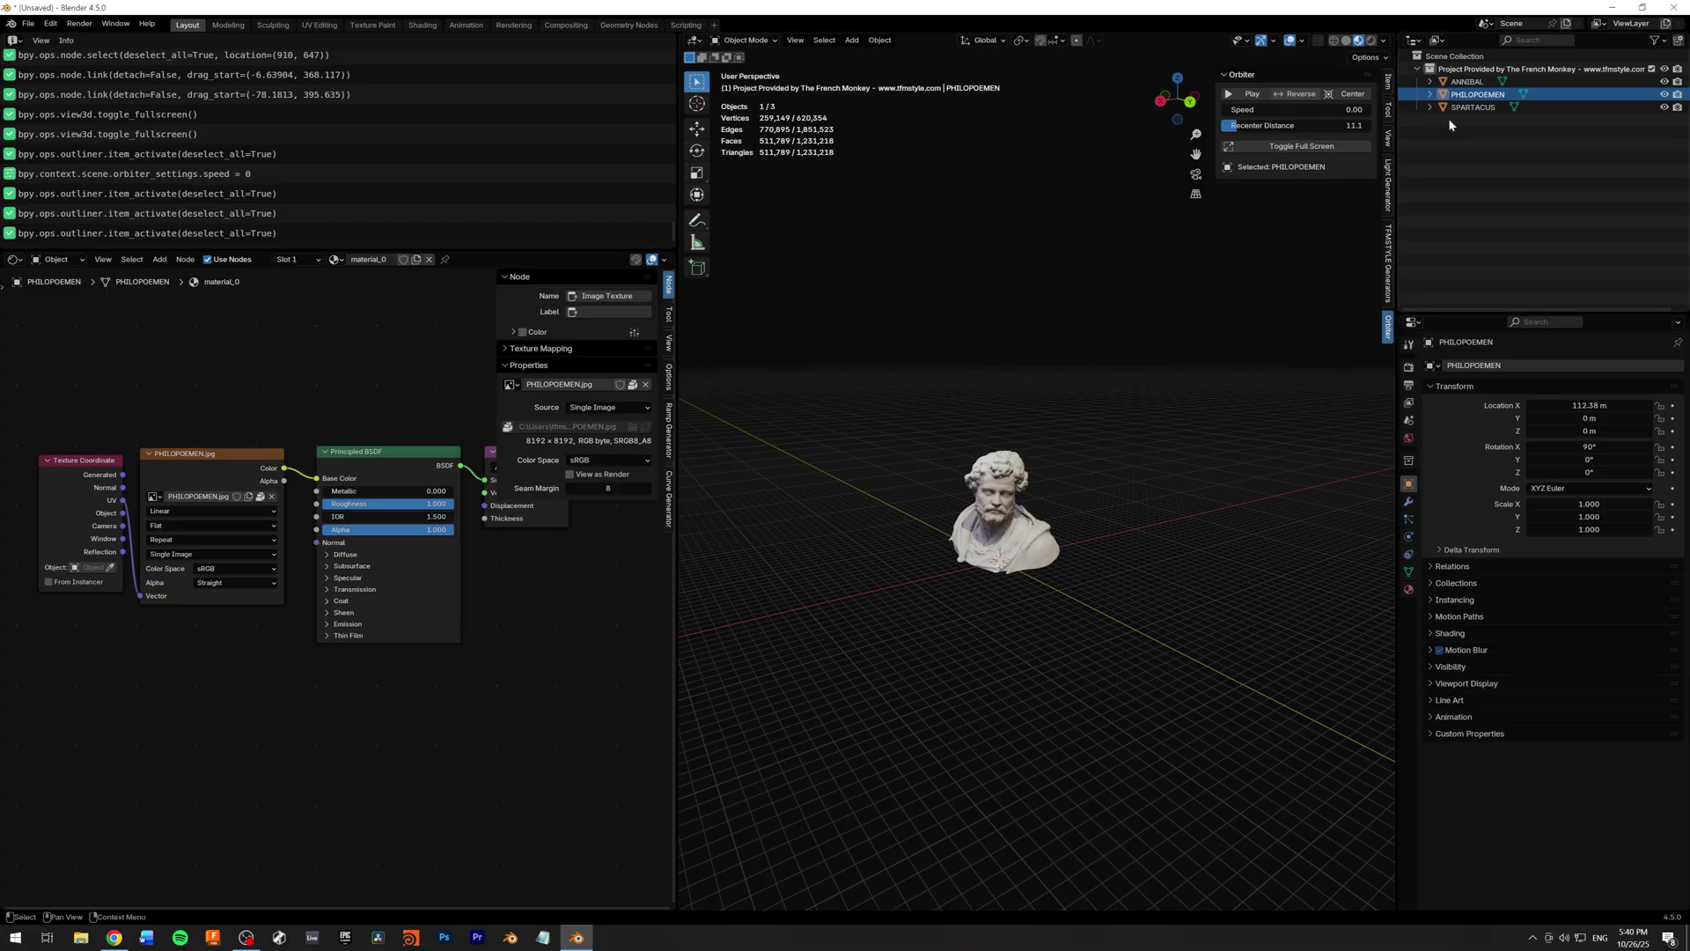
Try ANNIBAL, PHILOPOEMEN and SPARTACUS in turn, then start orbiting PHILOPOEMEN.
click(1468, 81)
click(1479, 94)
click(1474, 106)
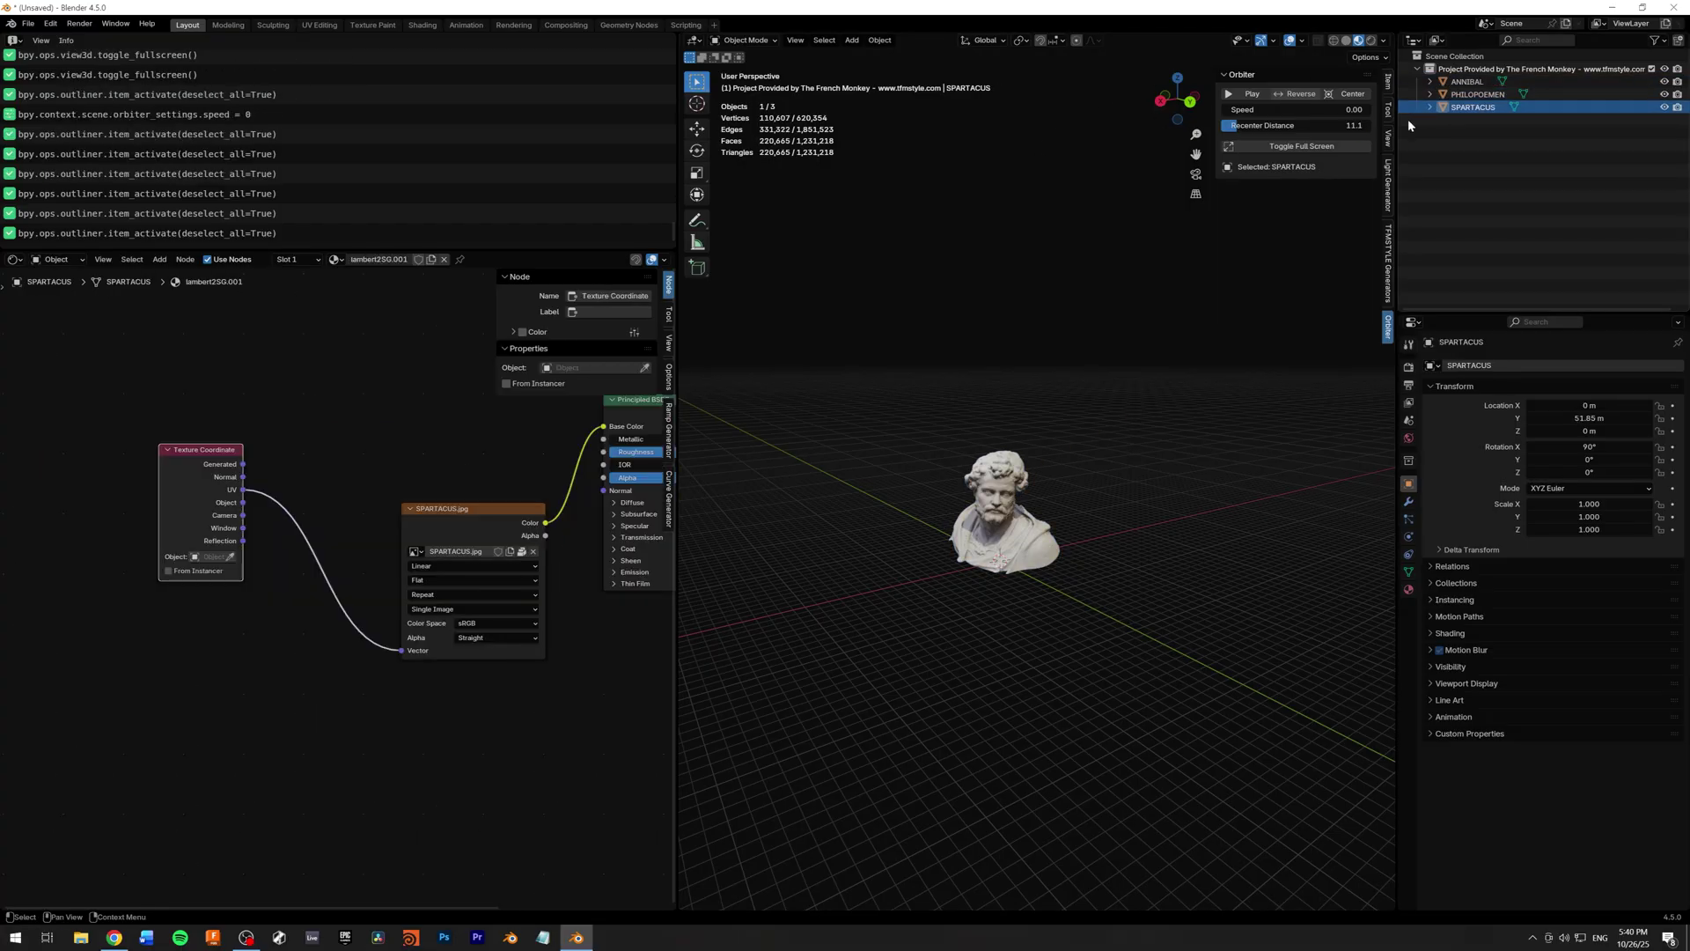
click(1466, 94)
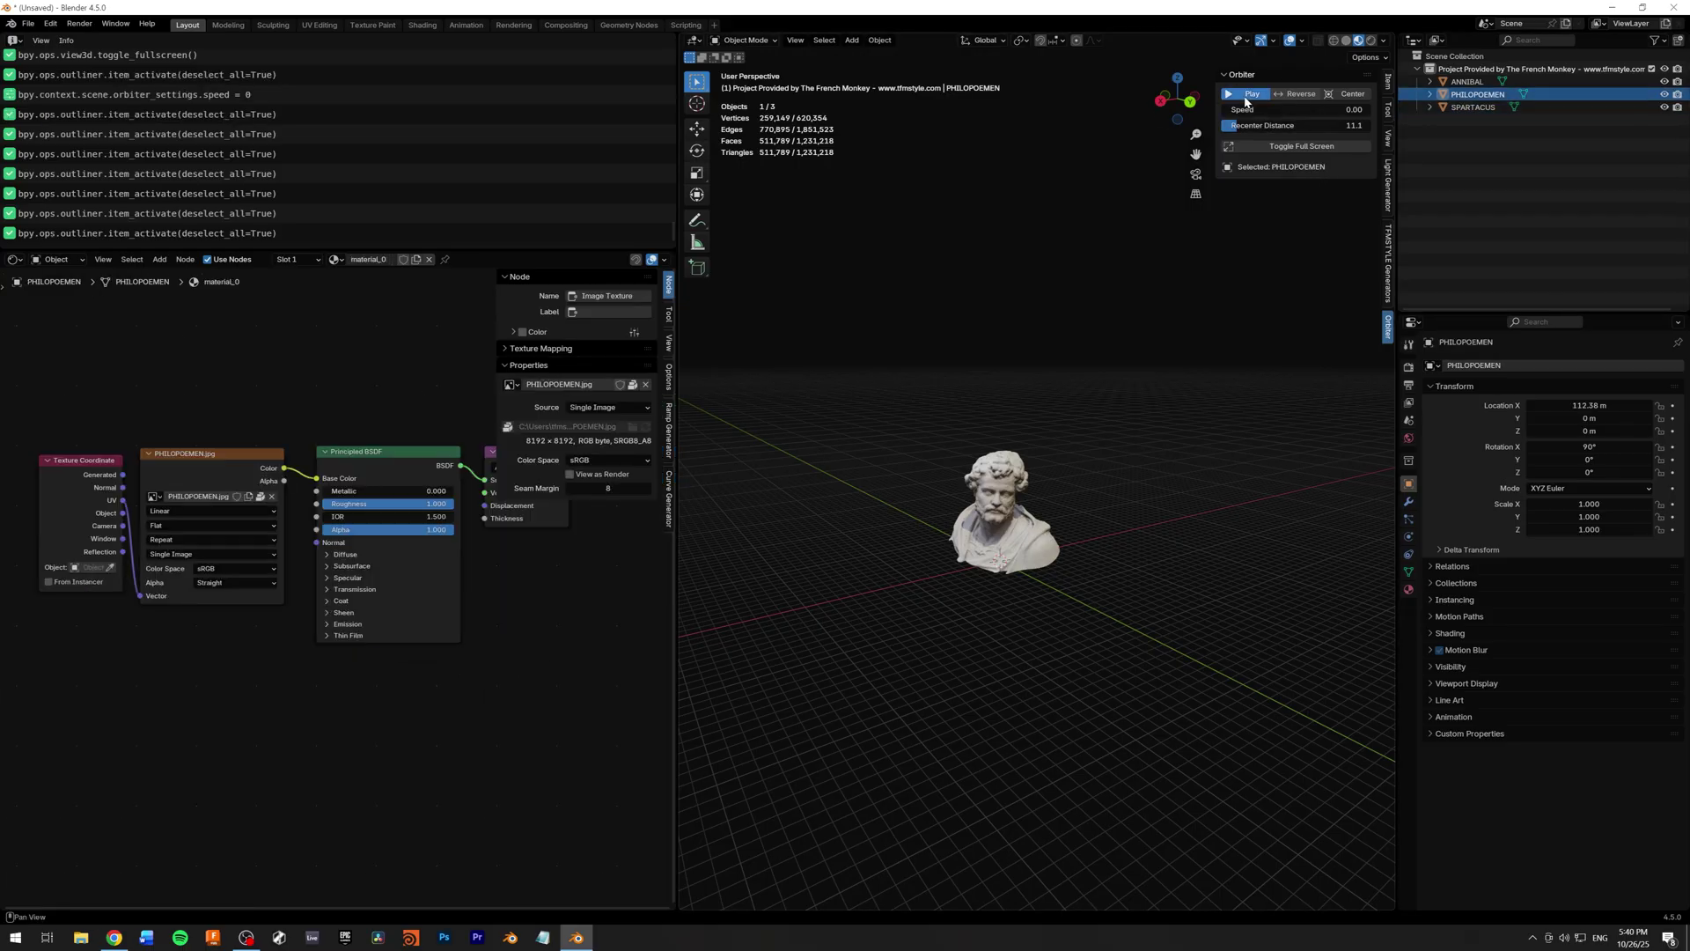
click(1246, 96)
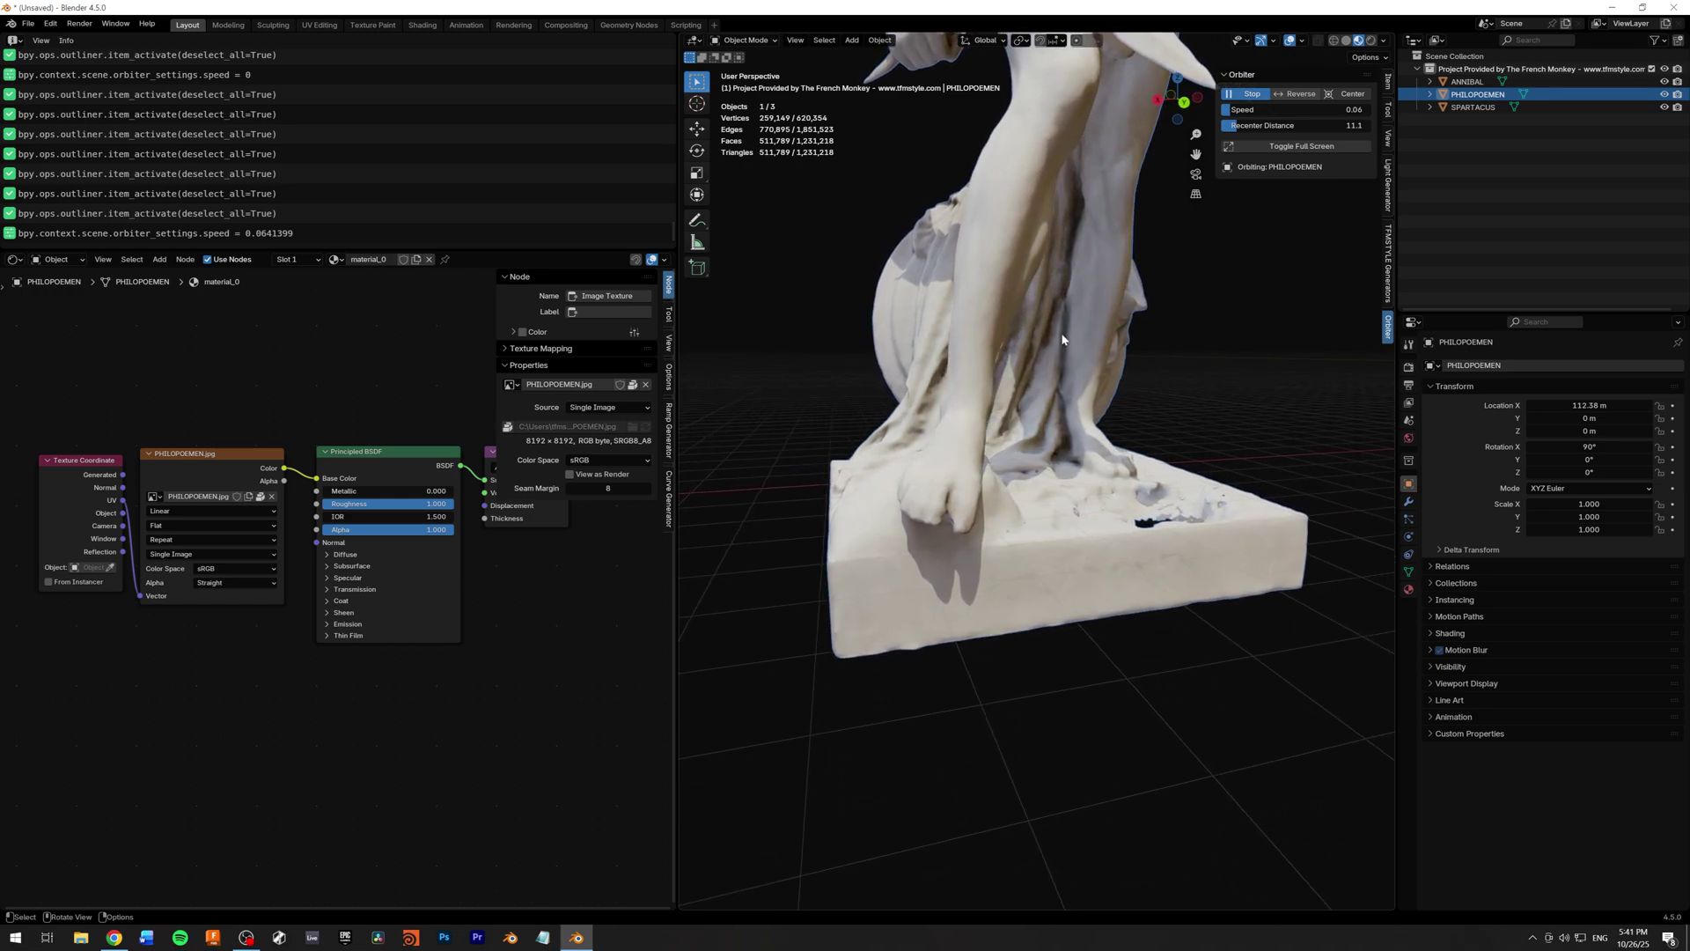
Tilt the orbit up to the head, retarget it to ANNIBAL, and go full screen.
middle_drag(1062, 340, 979, 334)
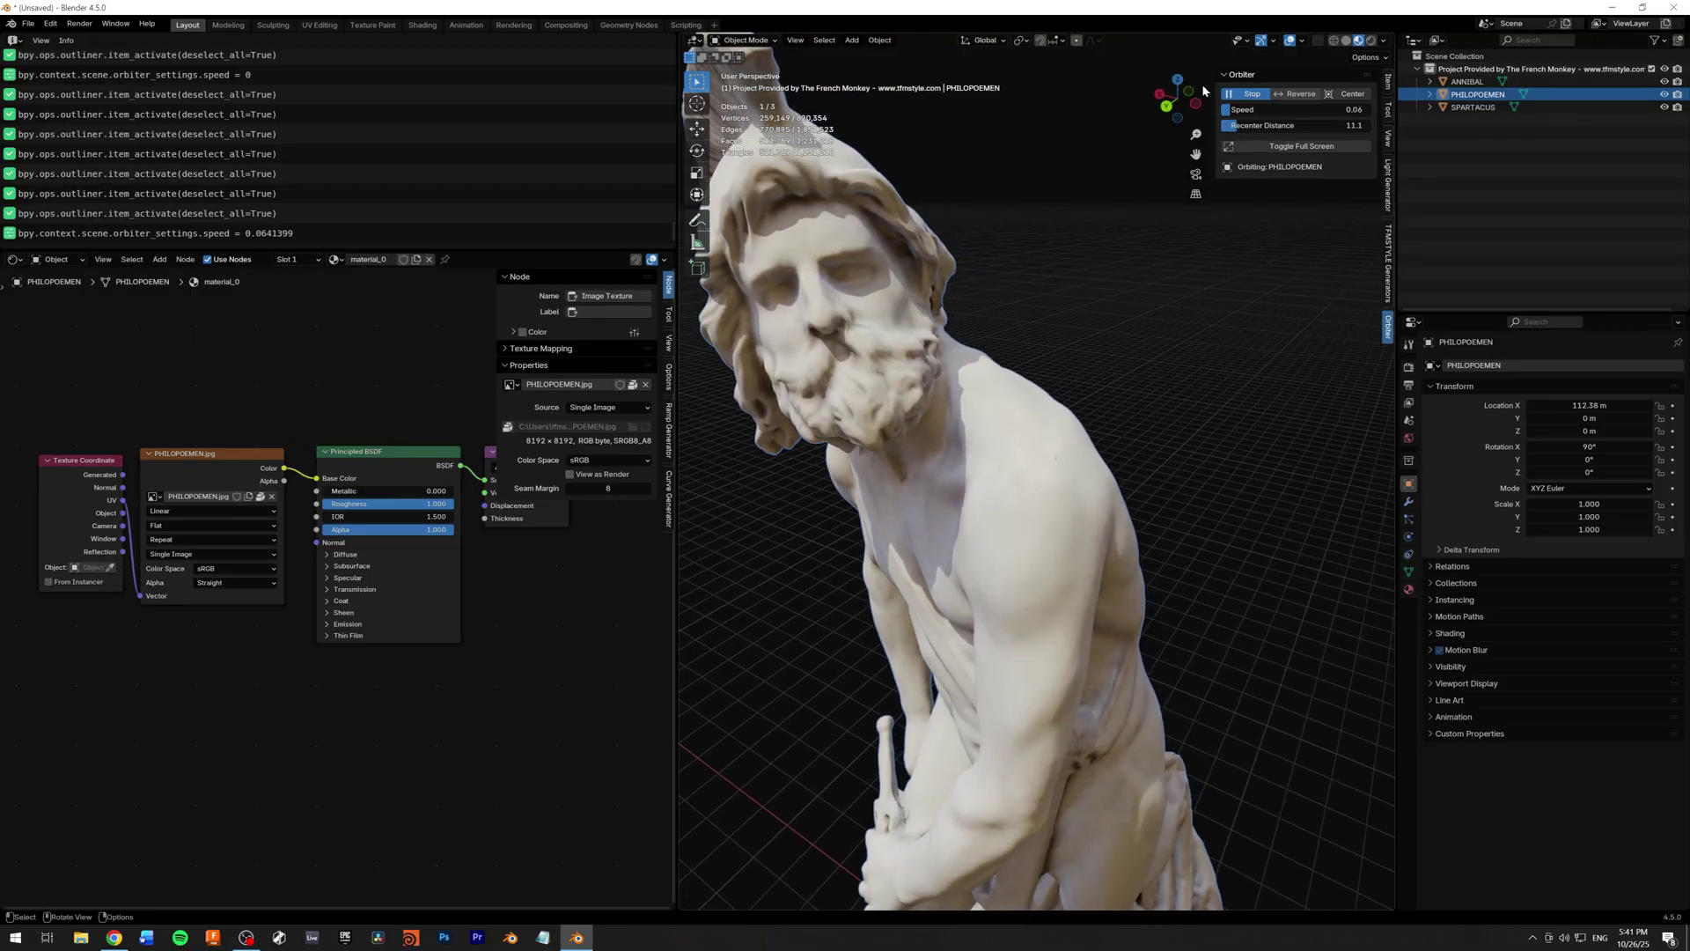
click(1465, 82)
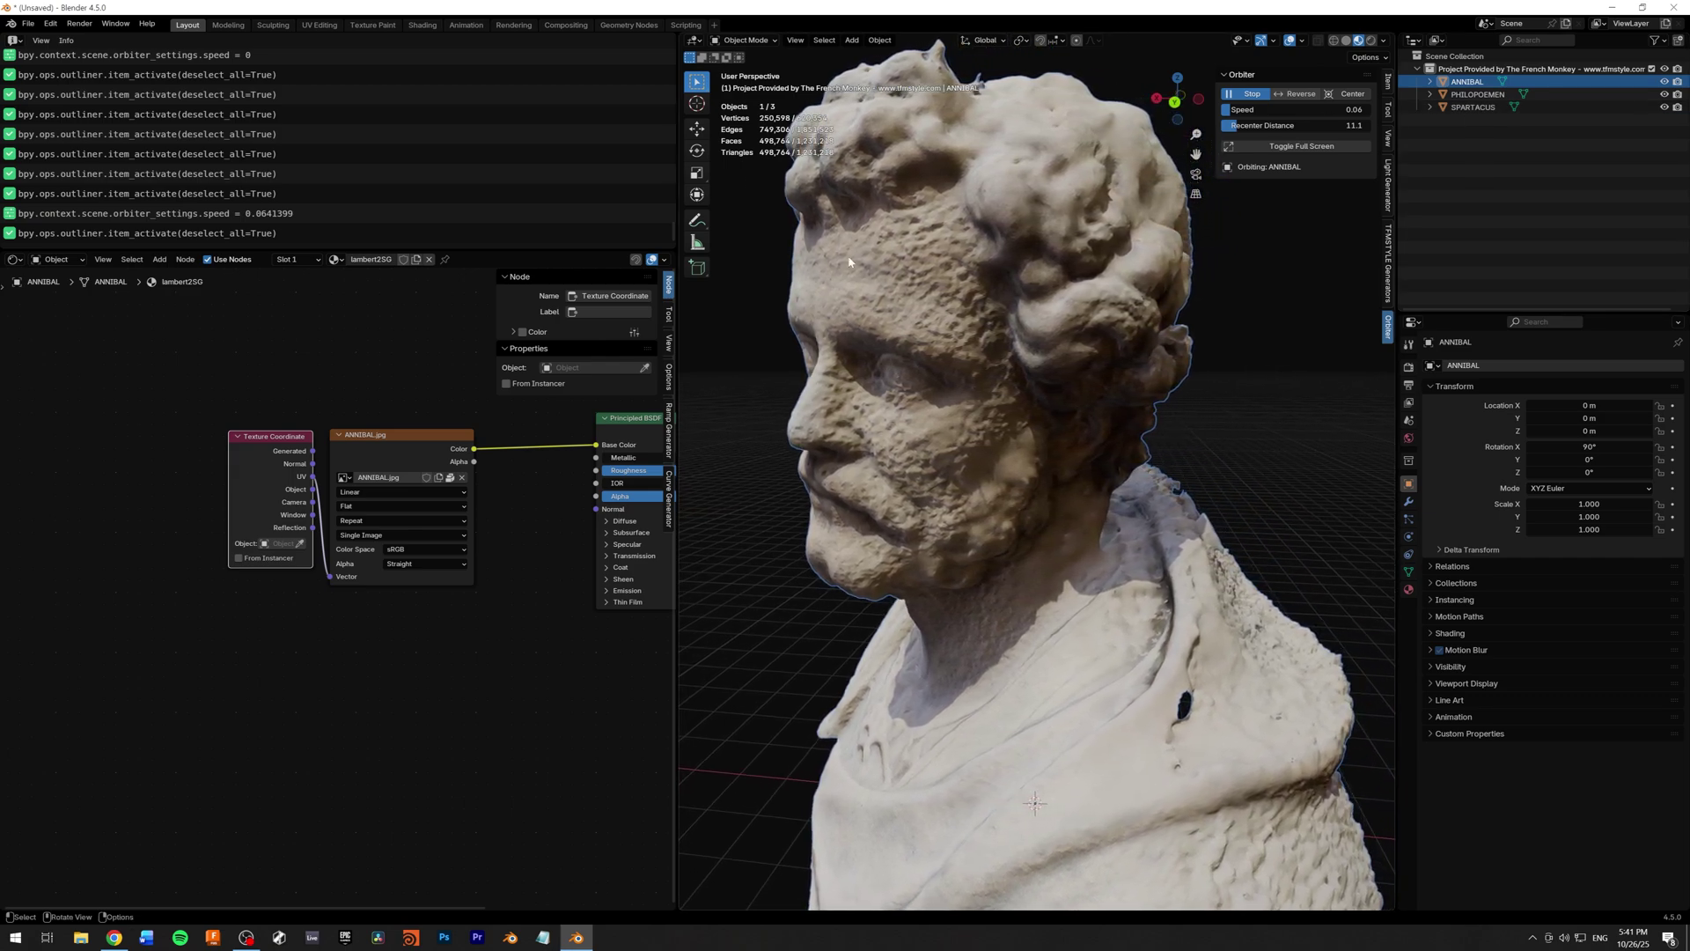
click(1294, 147)
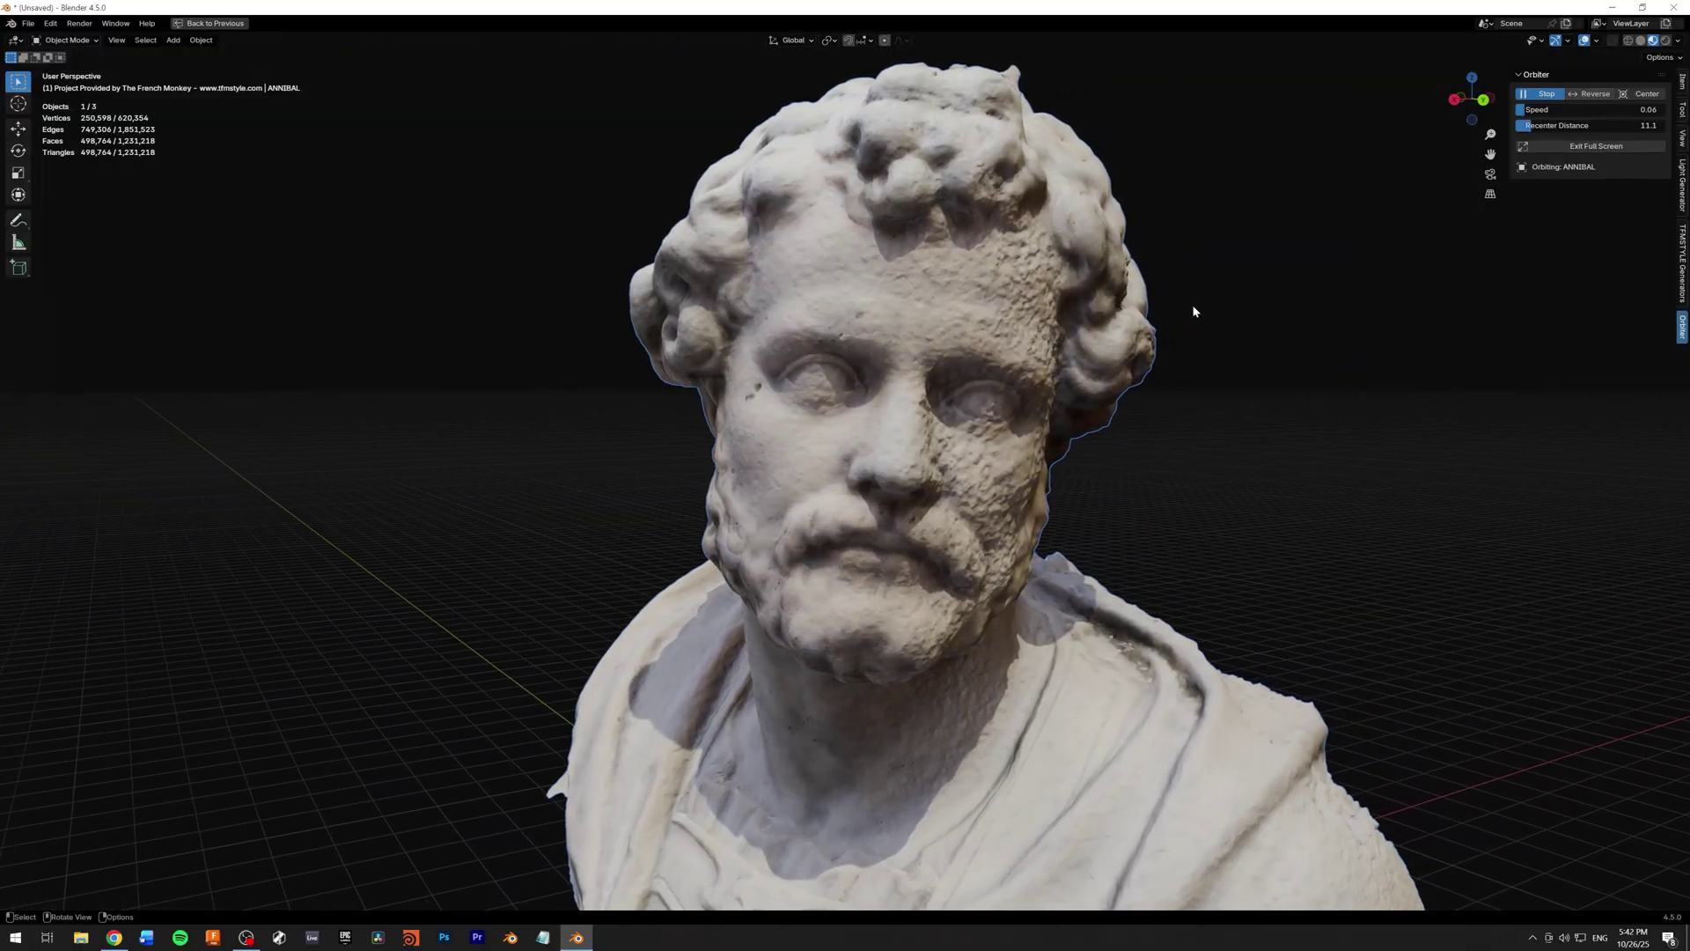
Hide overlays with Shift+Alt+Z and tilt the view toward the bust's back and right profile.
key(shift+alt+z)
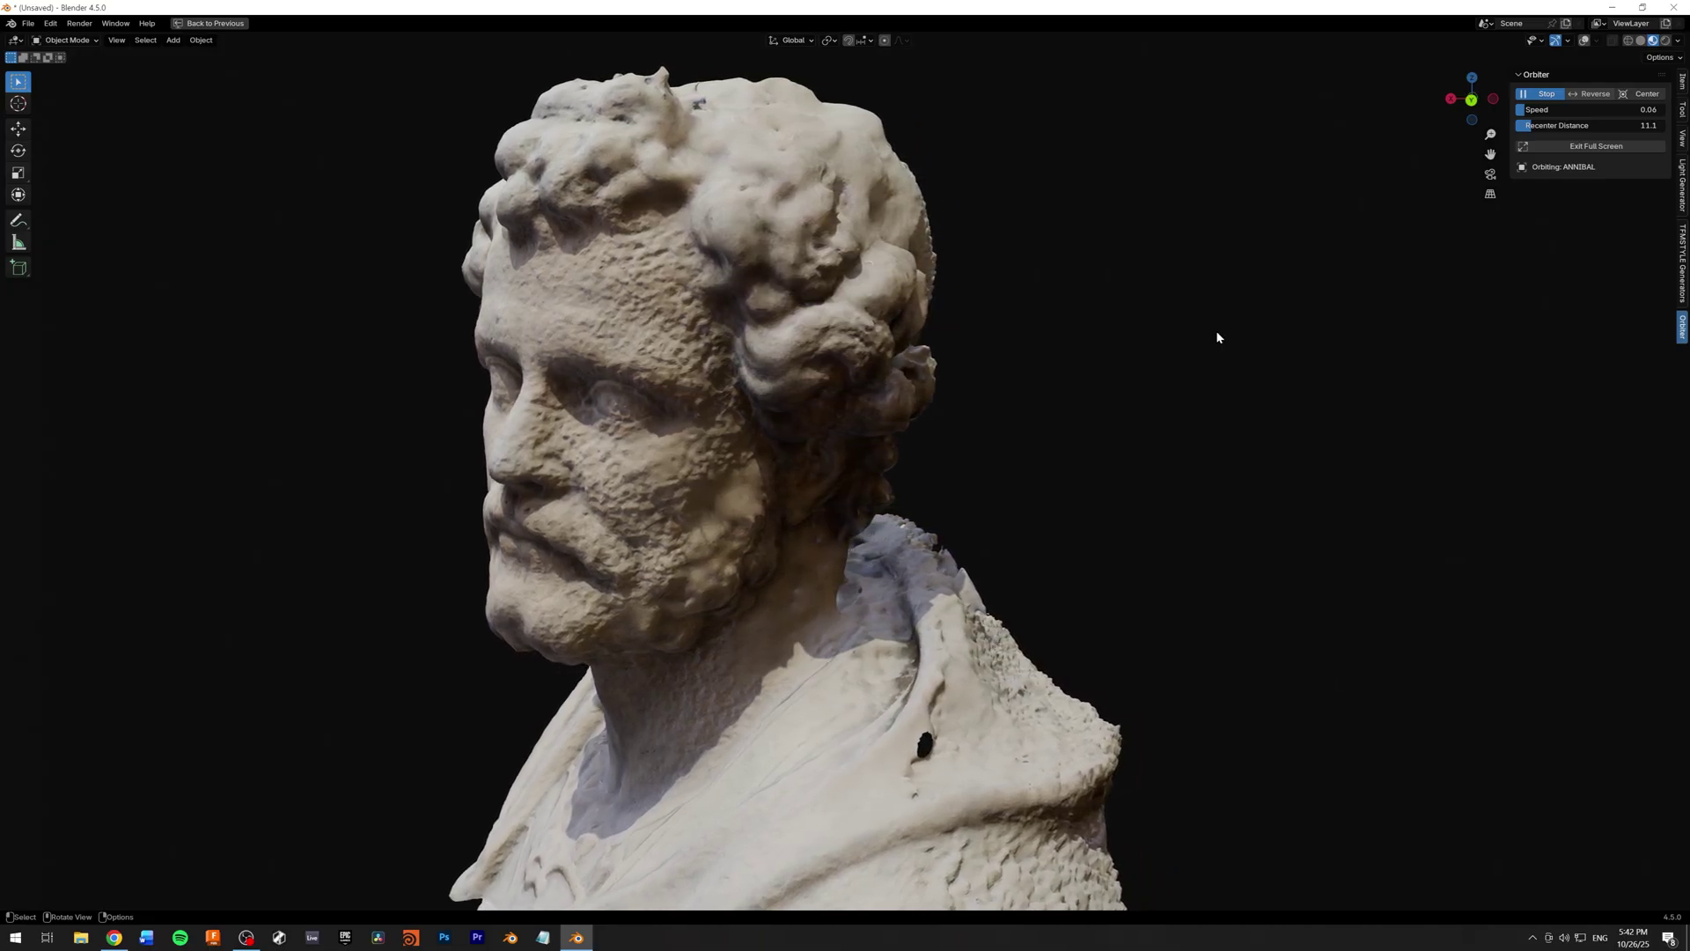
middle_drag(702, 424, 889, 355)
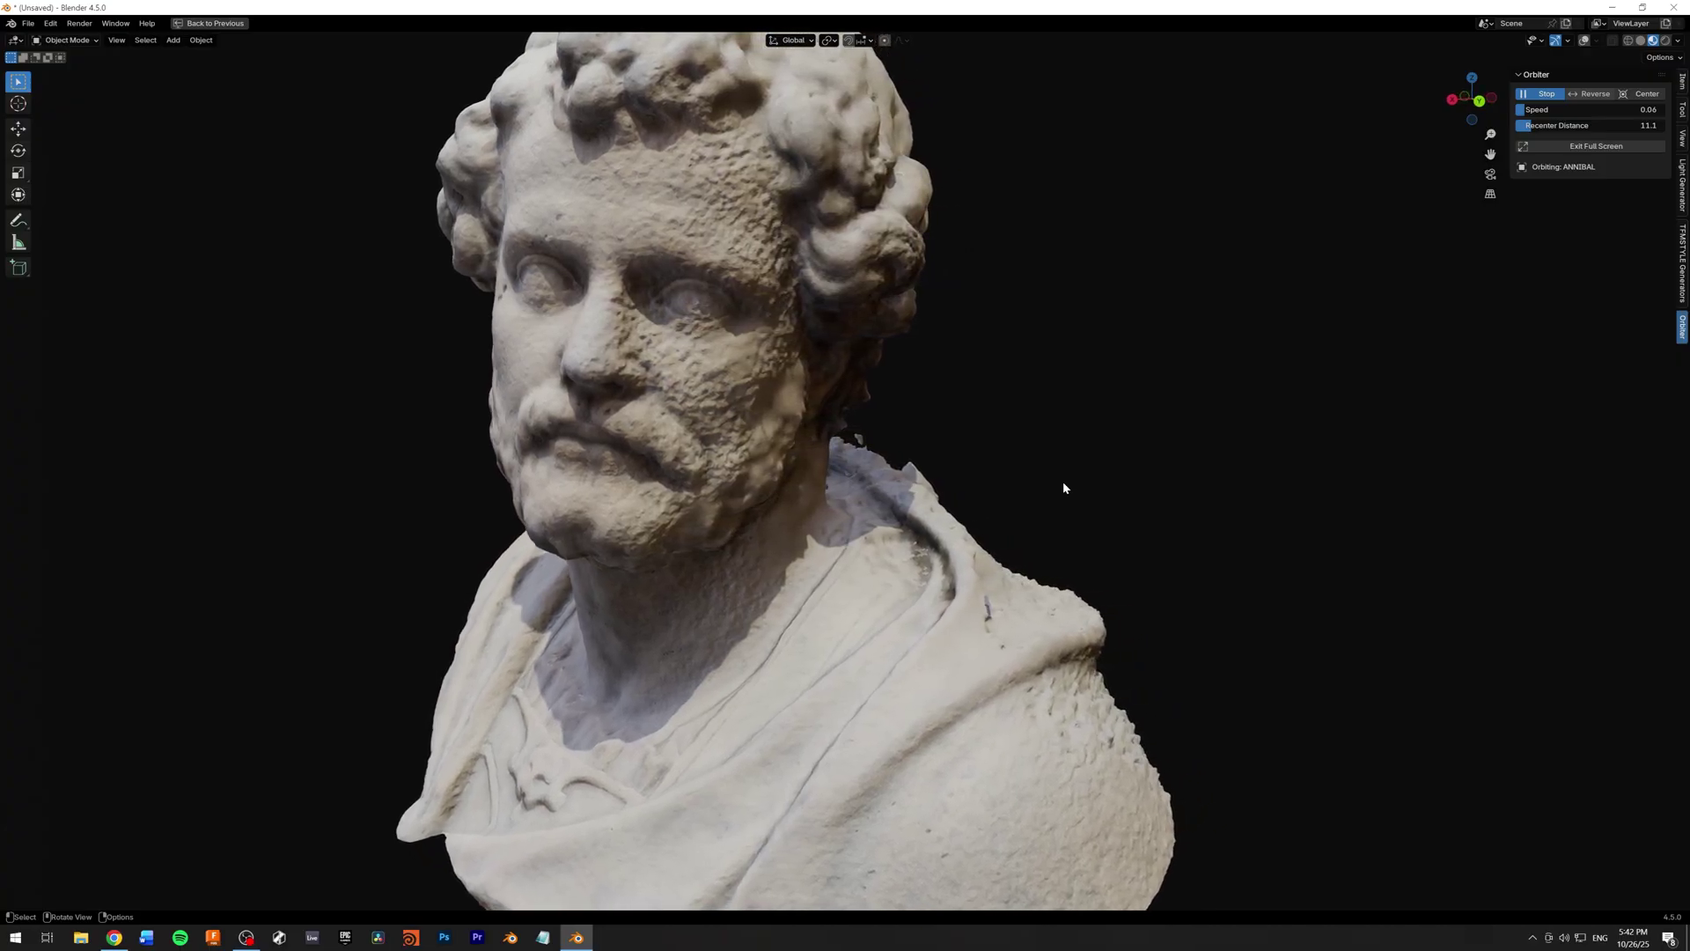
middle_drag(889, 419, 788, 385)
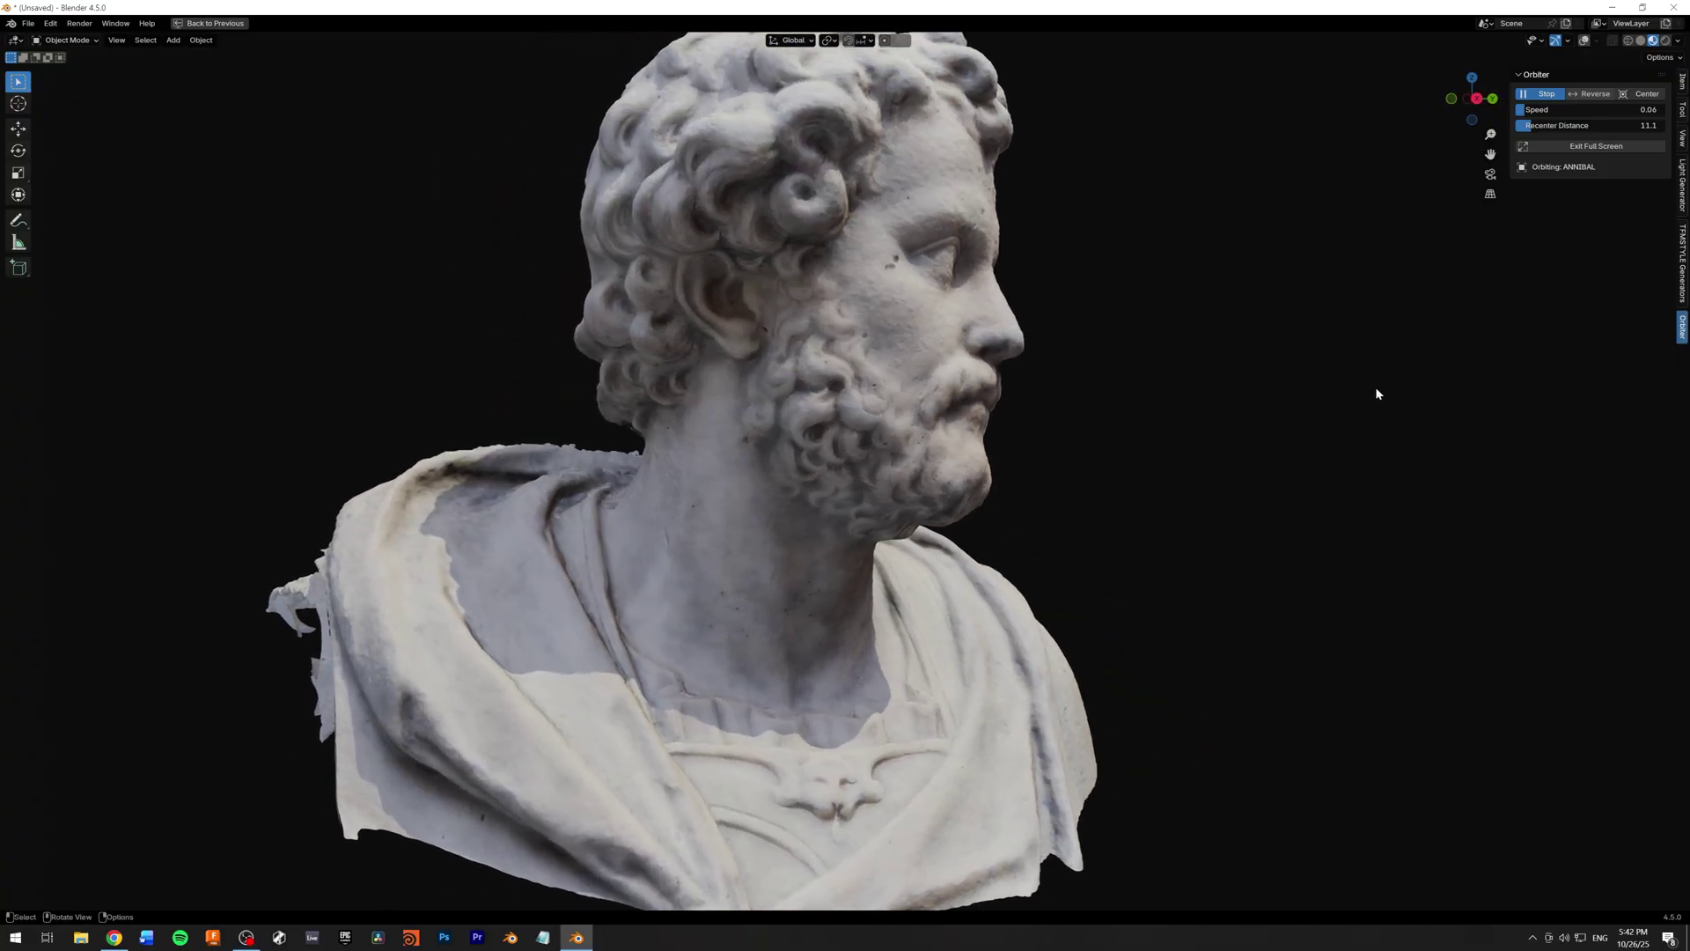
click(1578, 150)
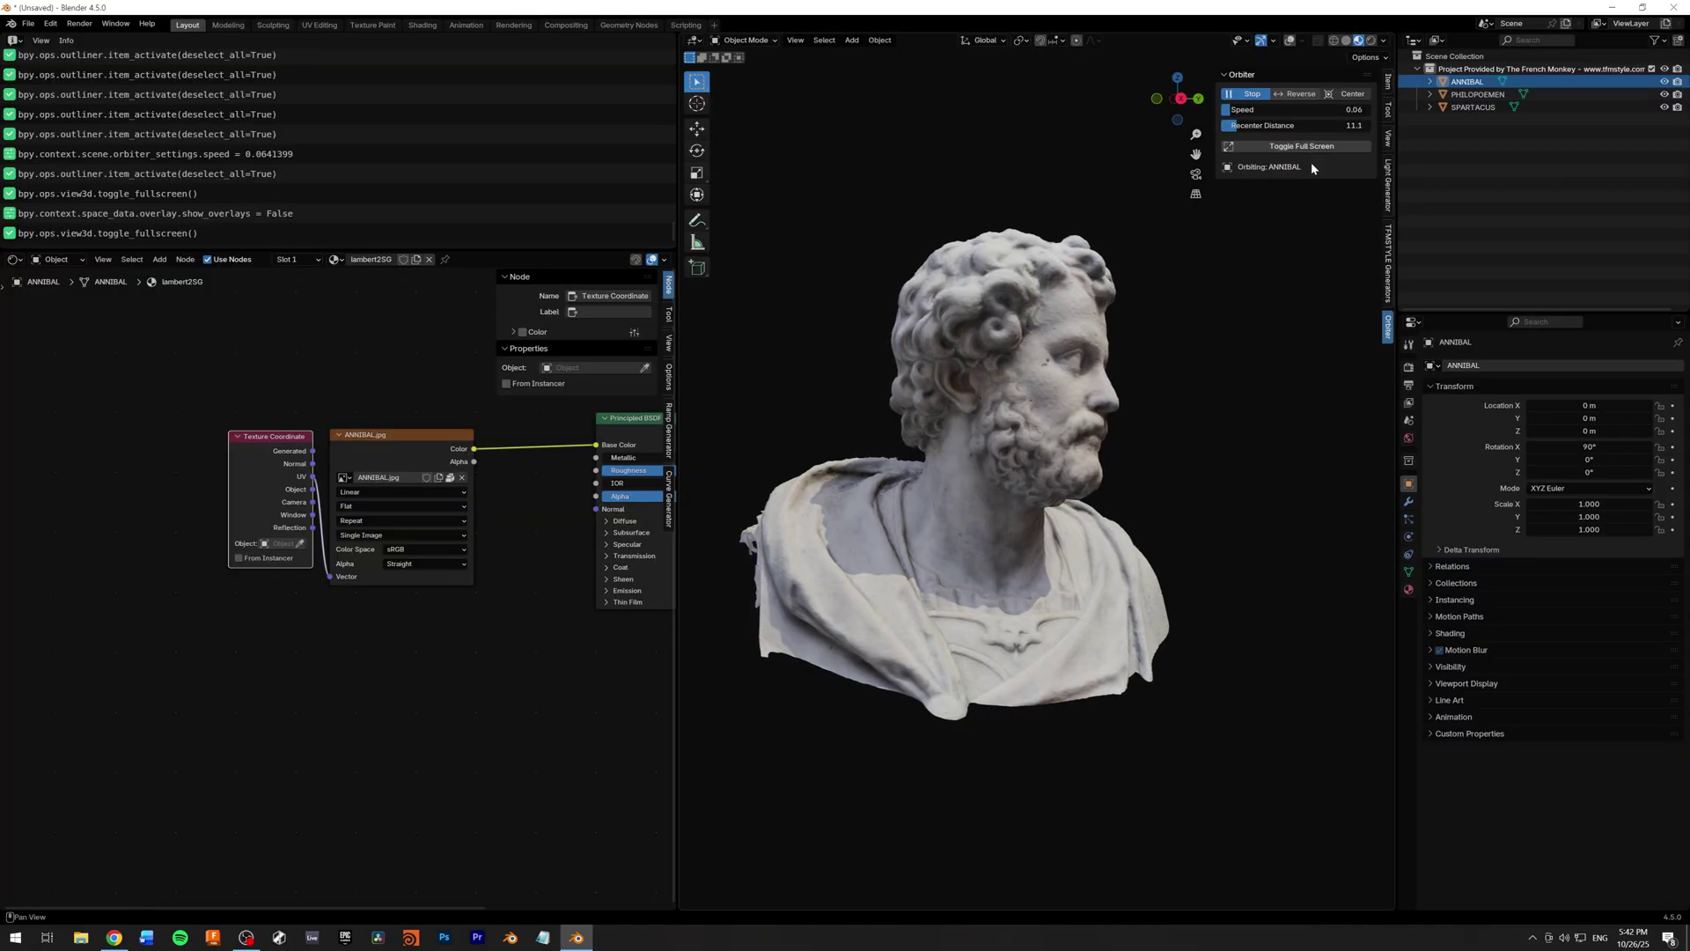
click(1301, 150)
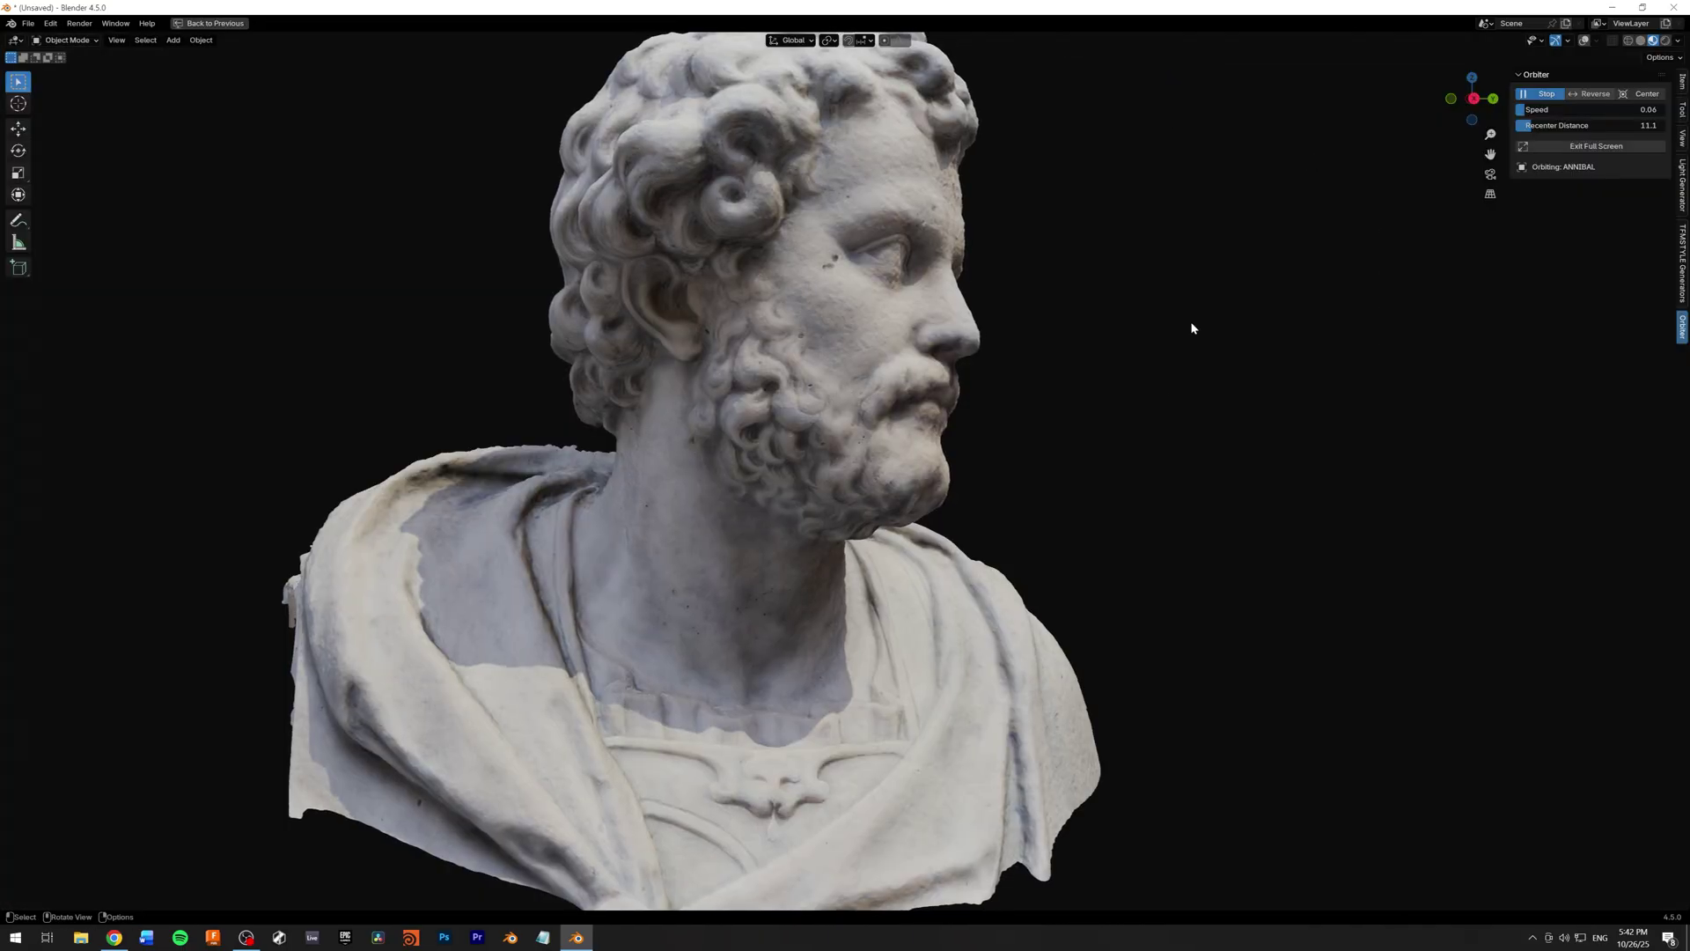
click(1612, 148)
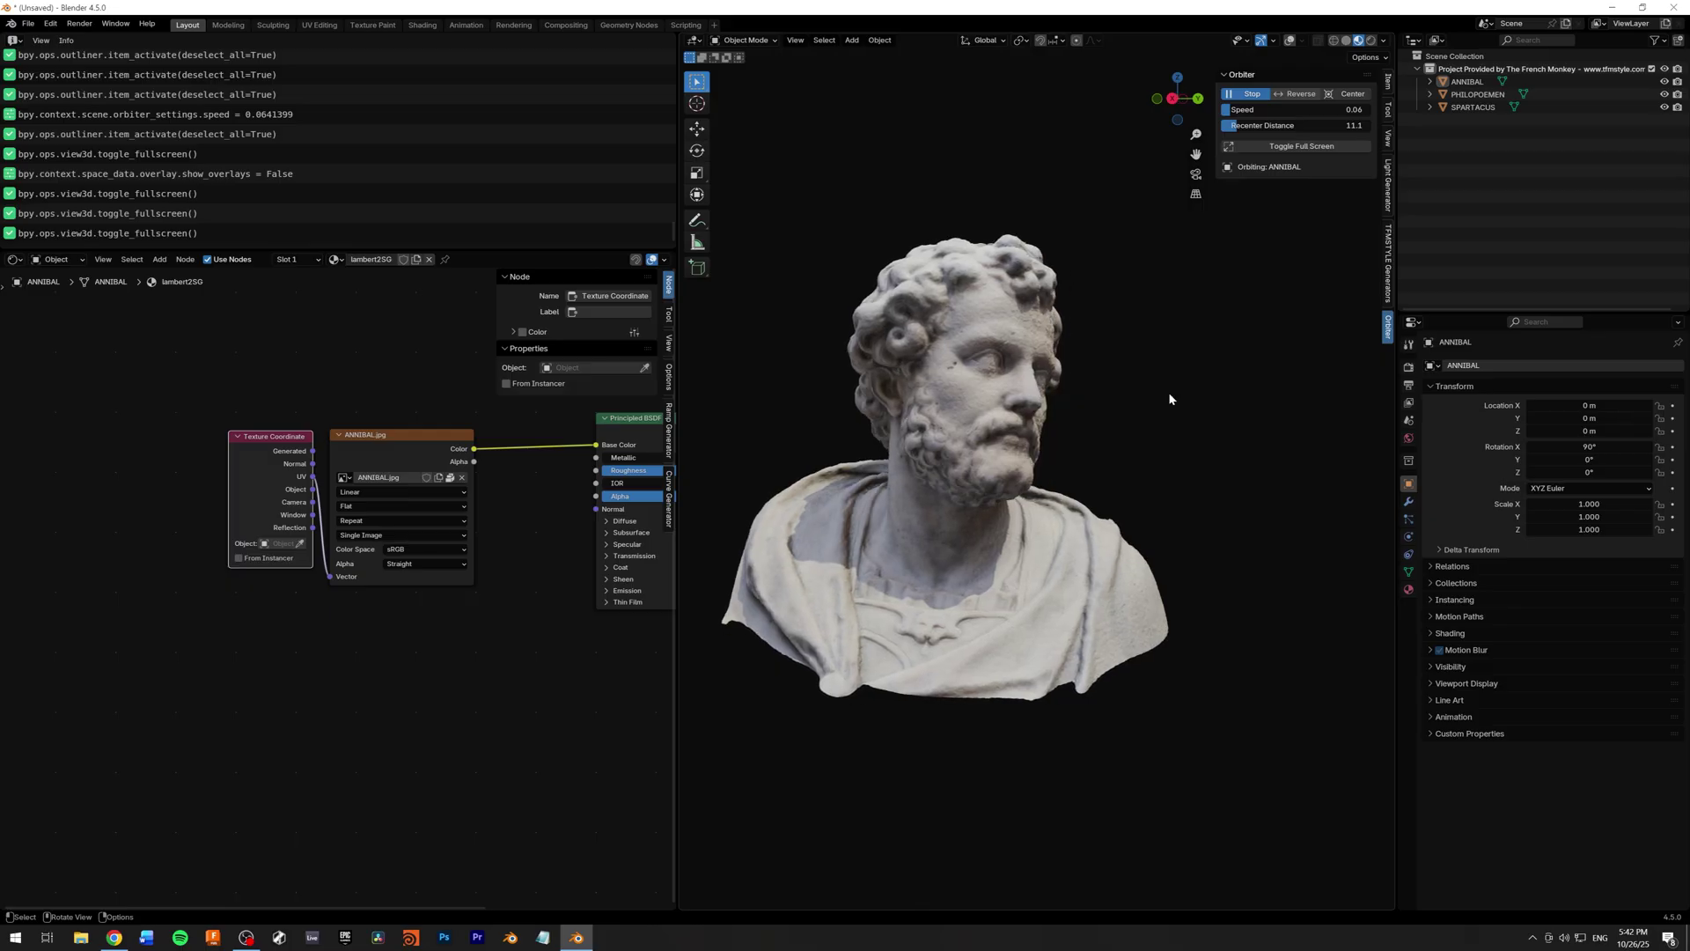
key(ctrl+space)
key(ctrl+space)
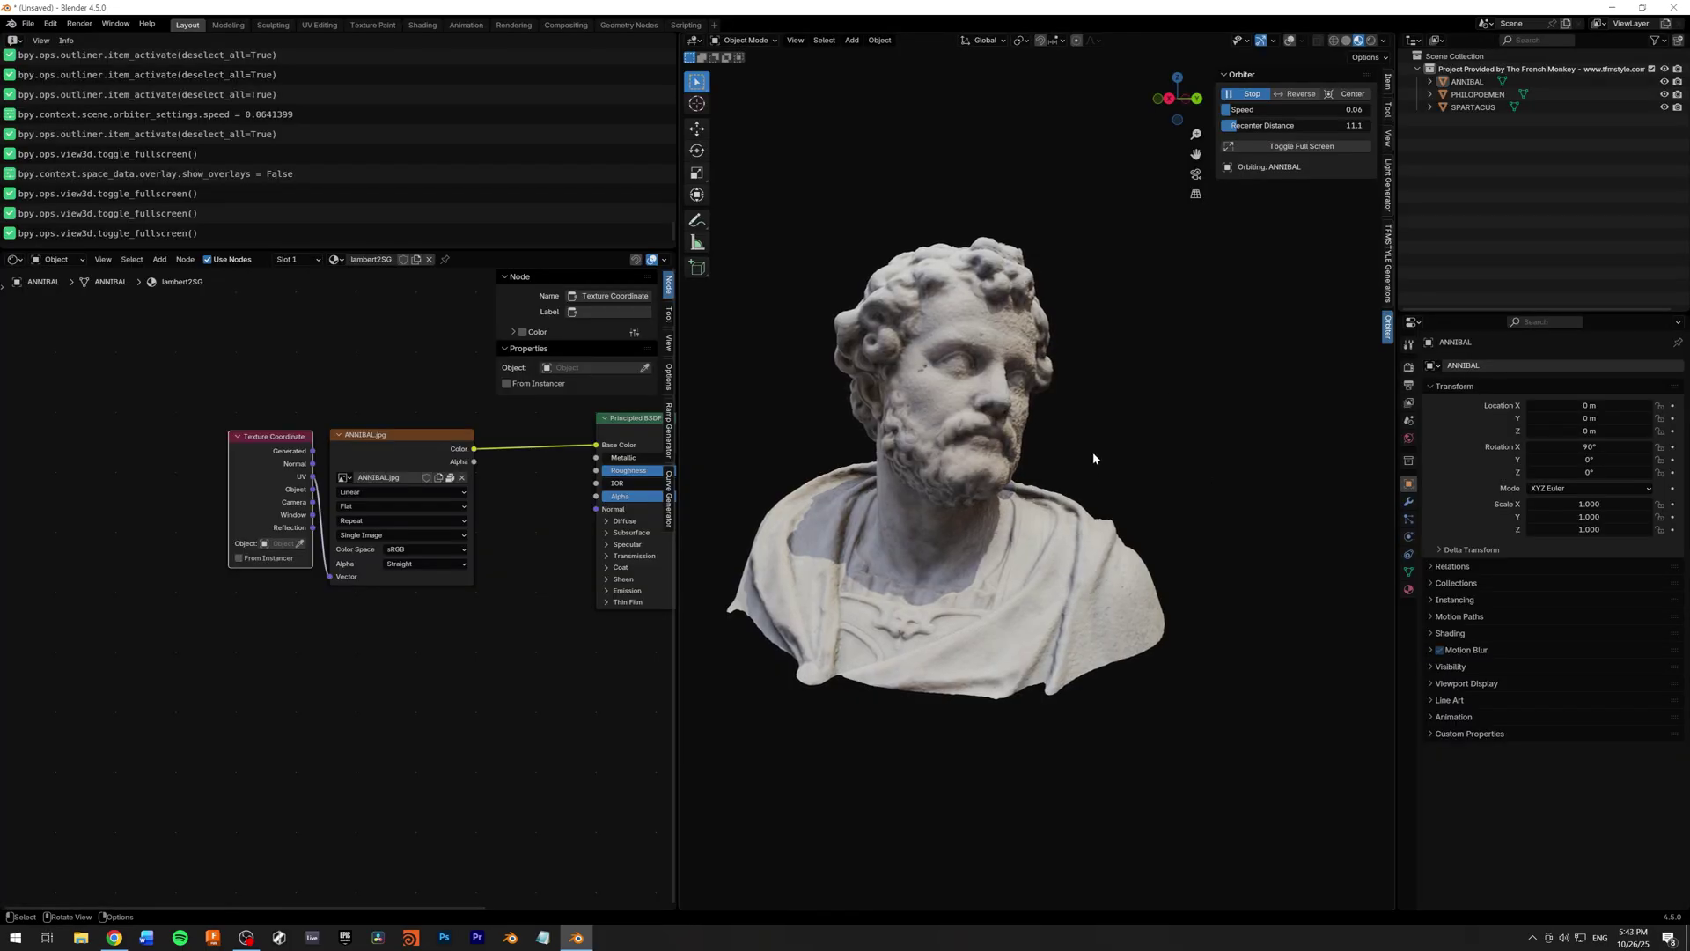
key(ctrl+space)
key(ctrl+space)
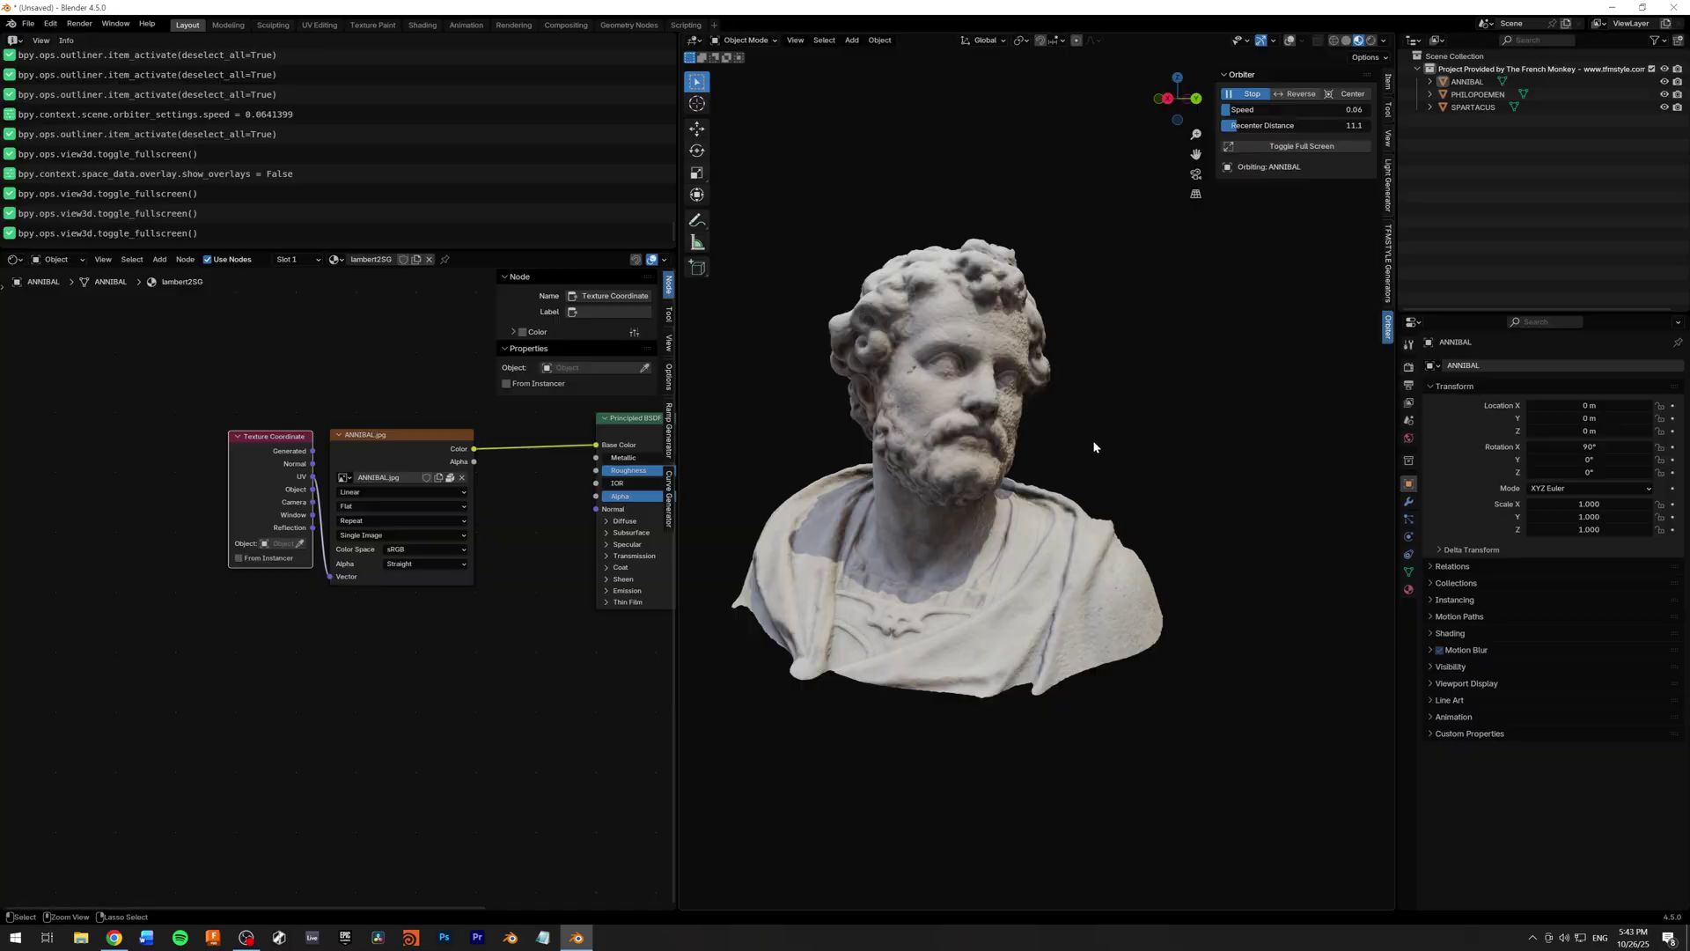
key(ctrl+space)
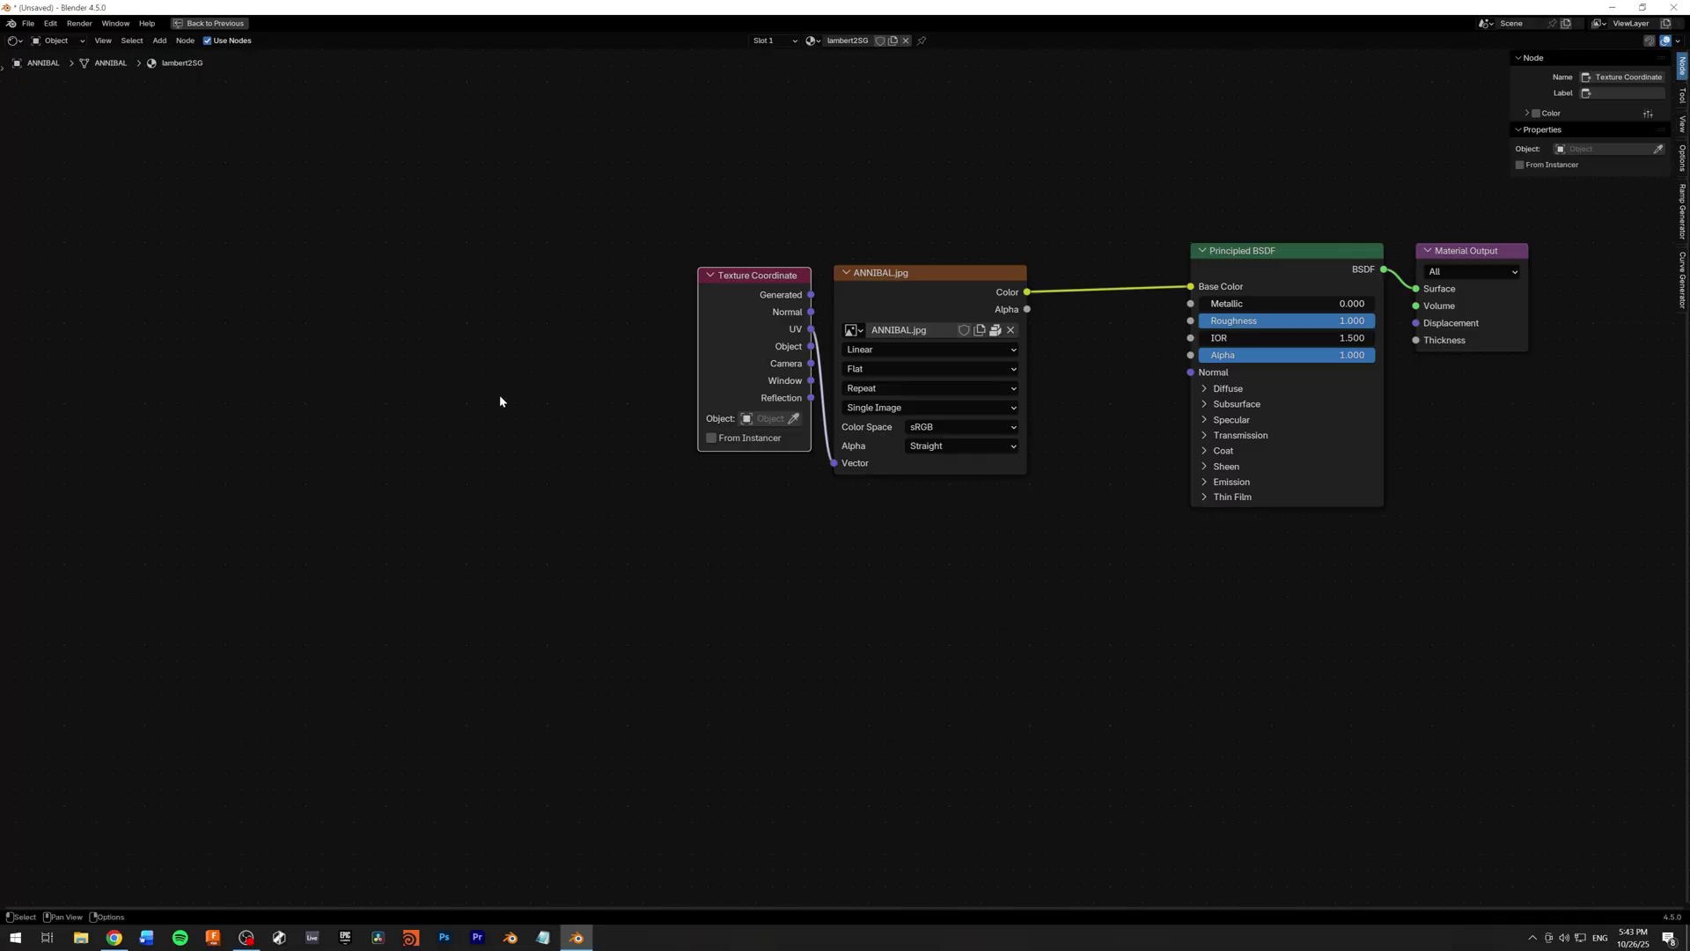
key(ctrl+space)
key(ctrl+space)
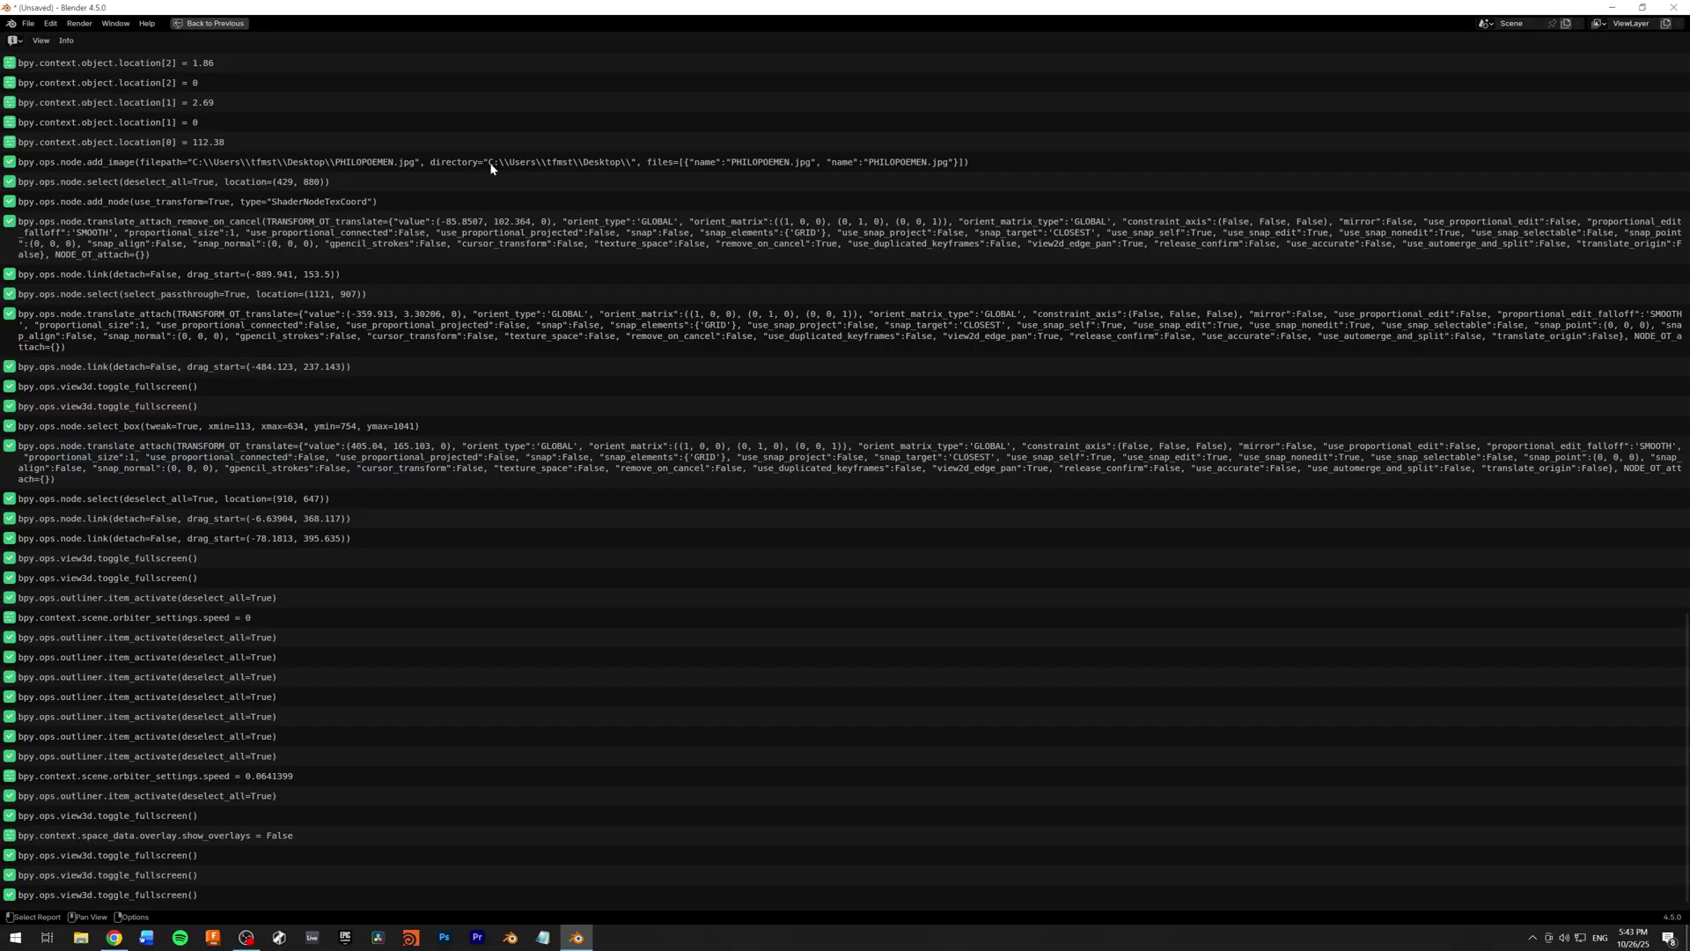
key(ctrl+space)
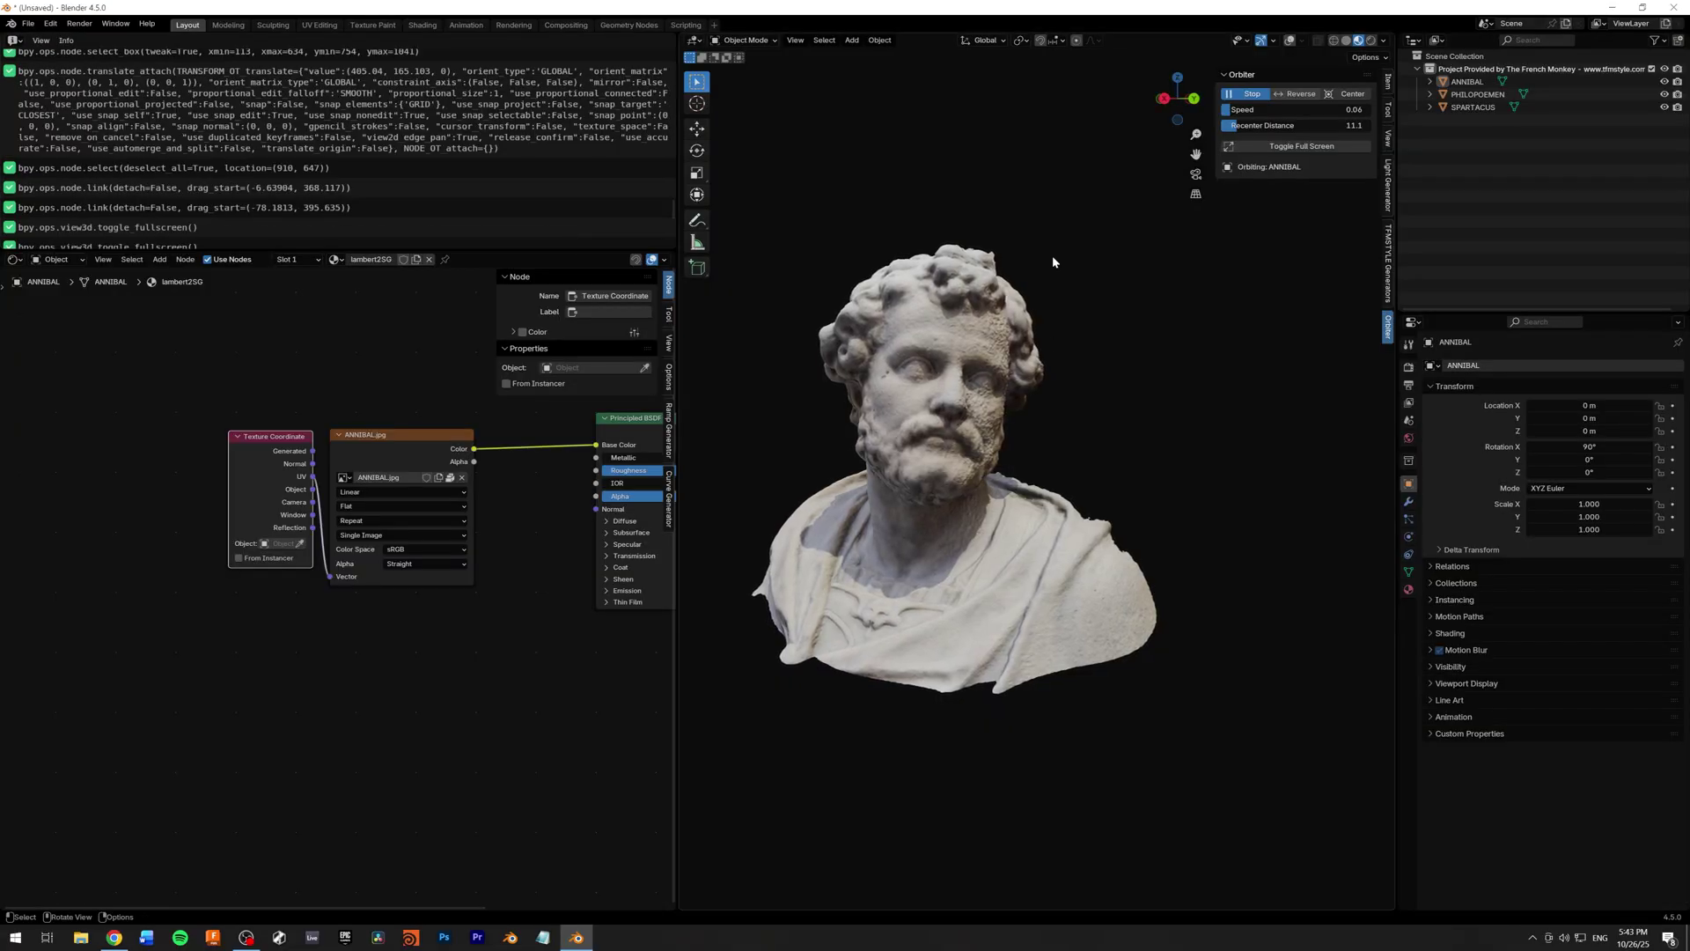
In full screen, raise orbit speed to 0.56, toggle Reverse twice, and raise recenter distance.
click(1291, 148)
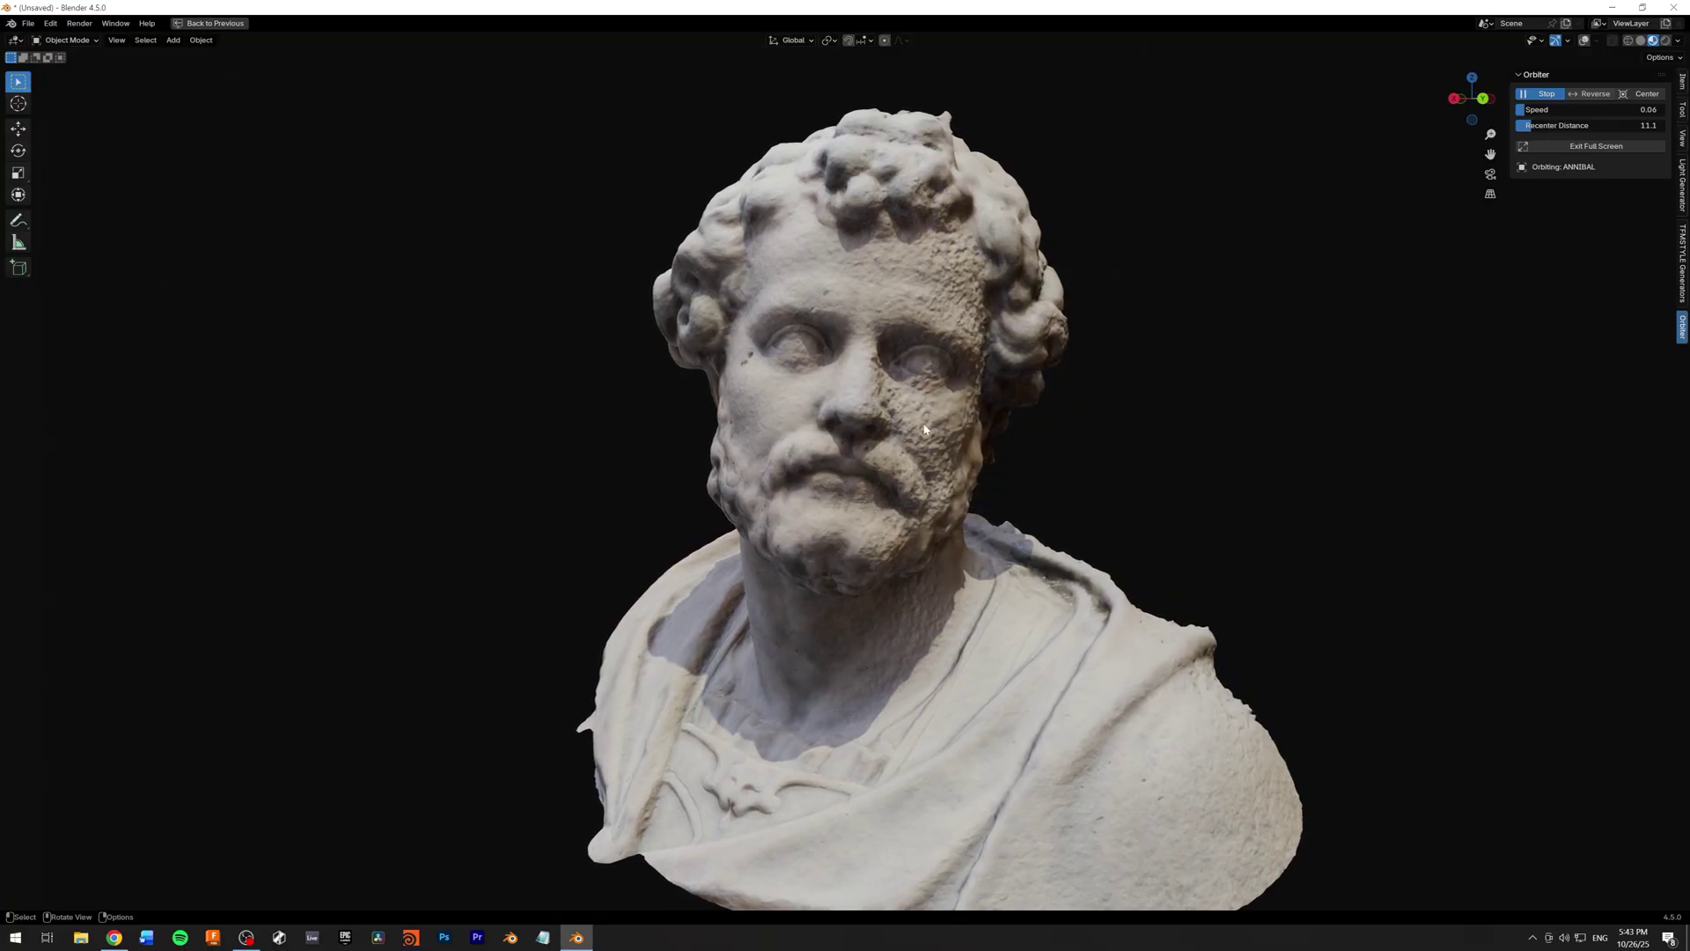
drag(1549, 109, 1597, 109)
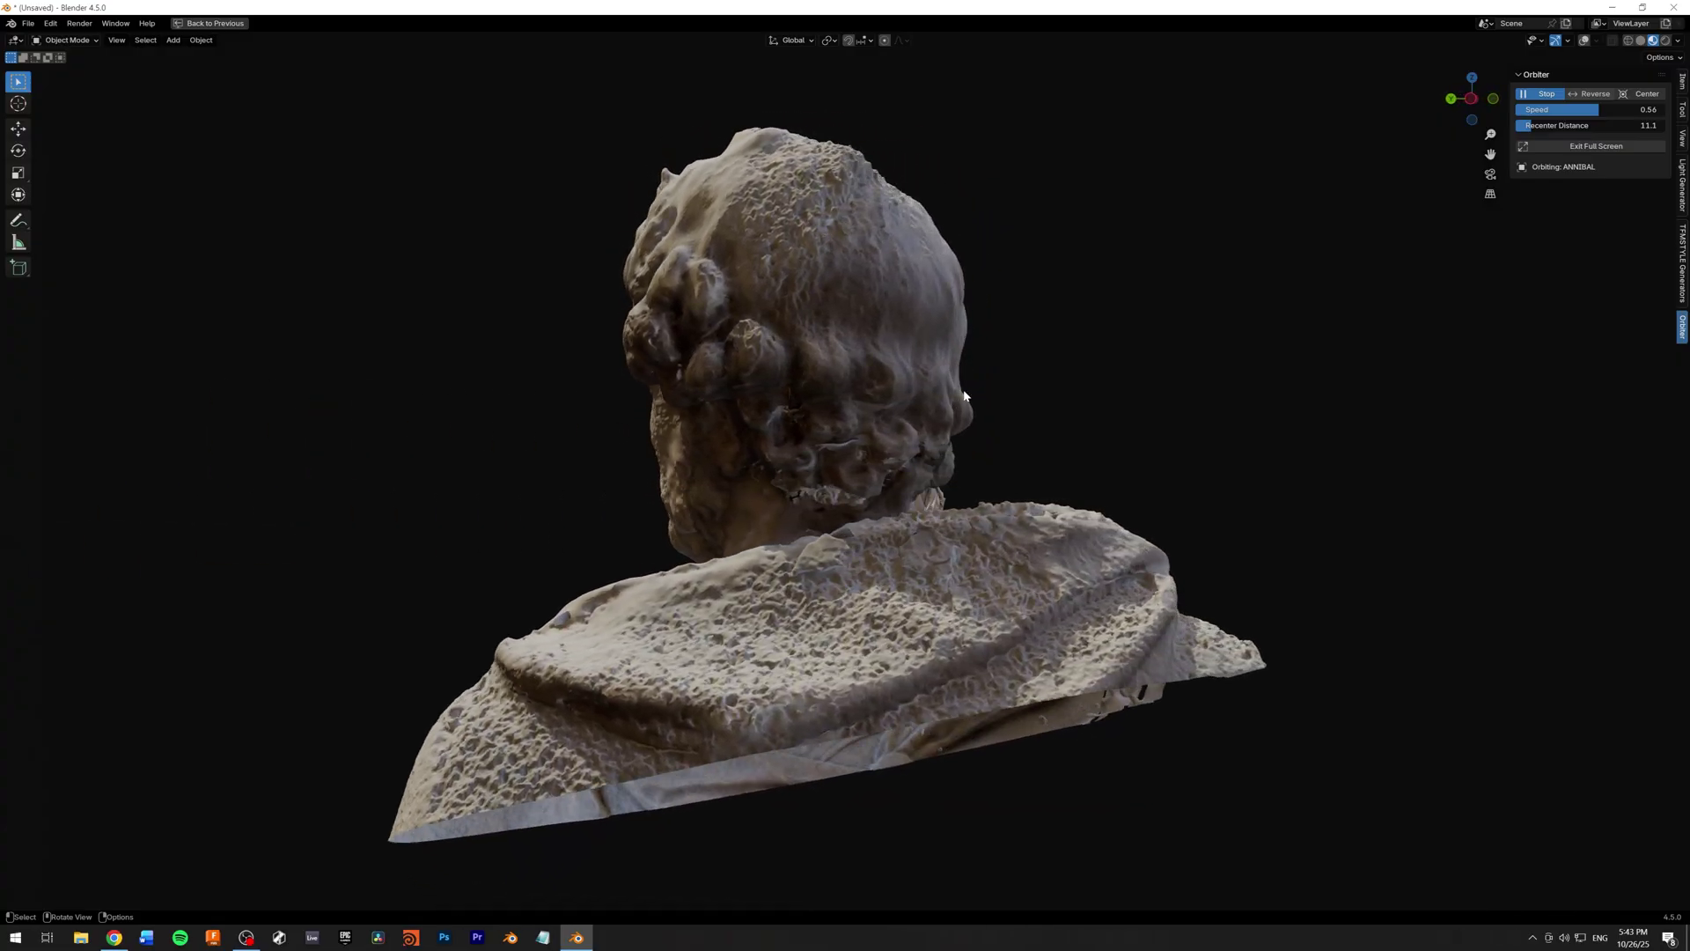
click(1590, 93)
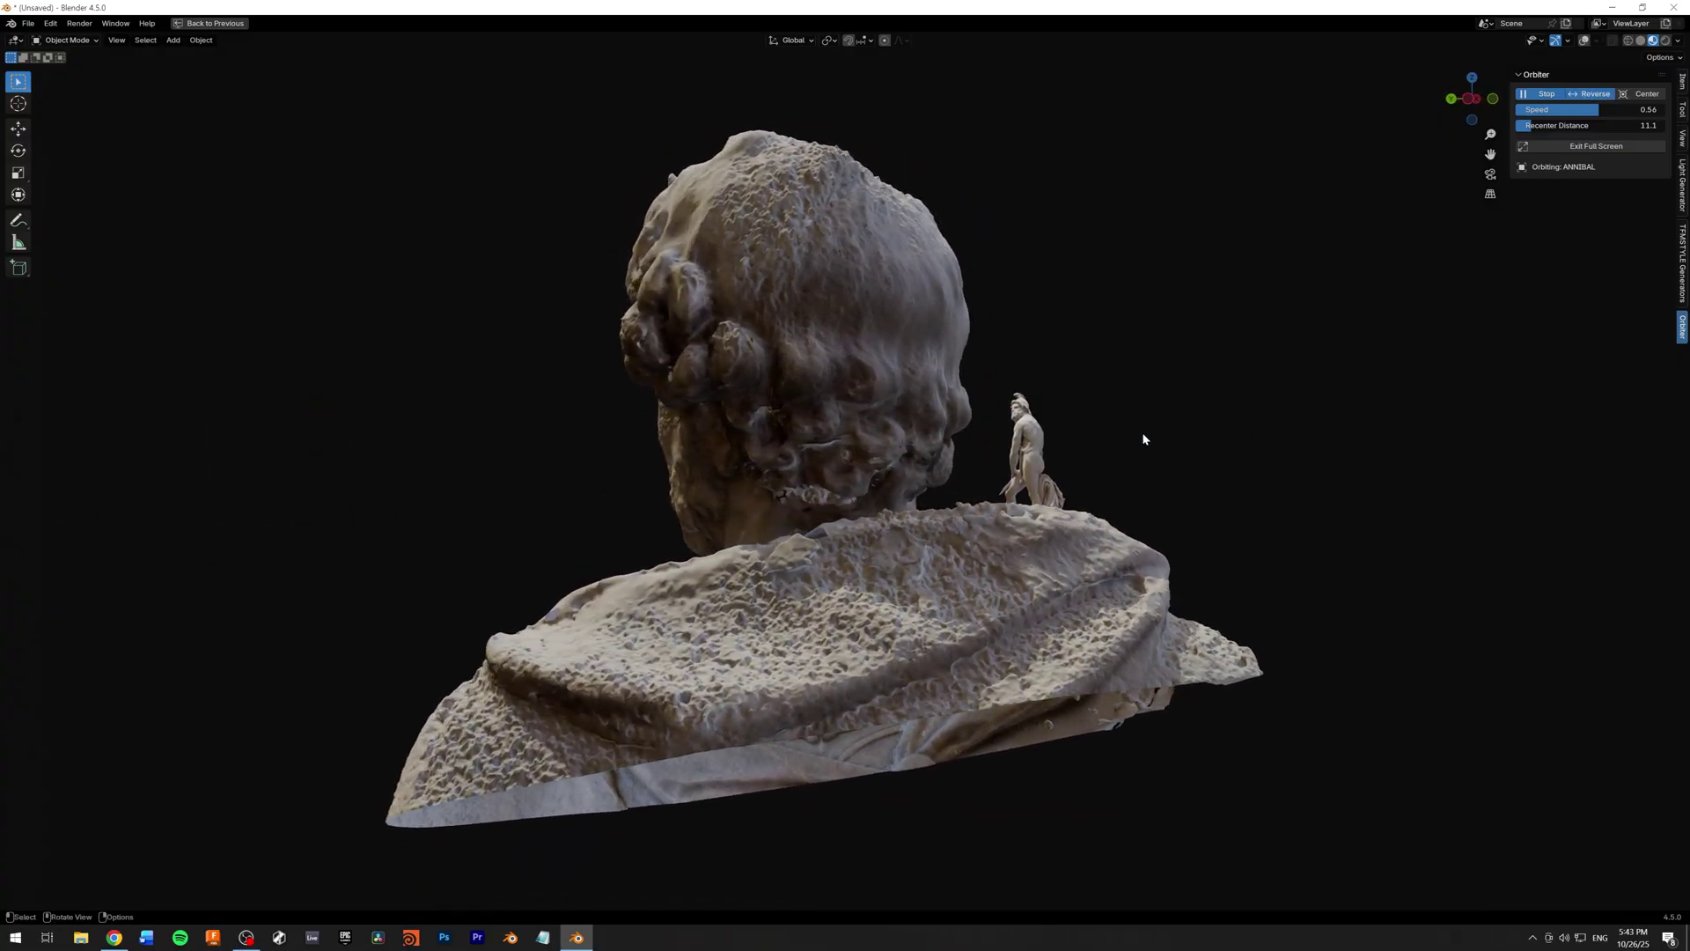
click(1592, 93)
drag(1629, 125, 1663, 125)
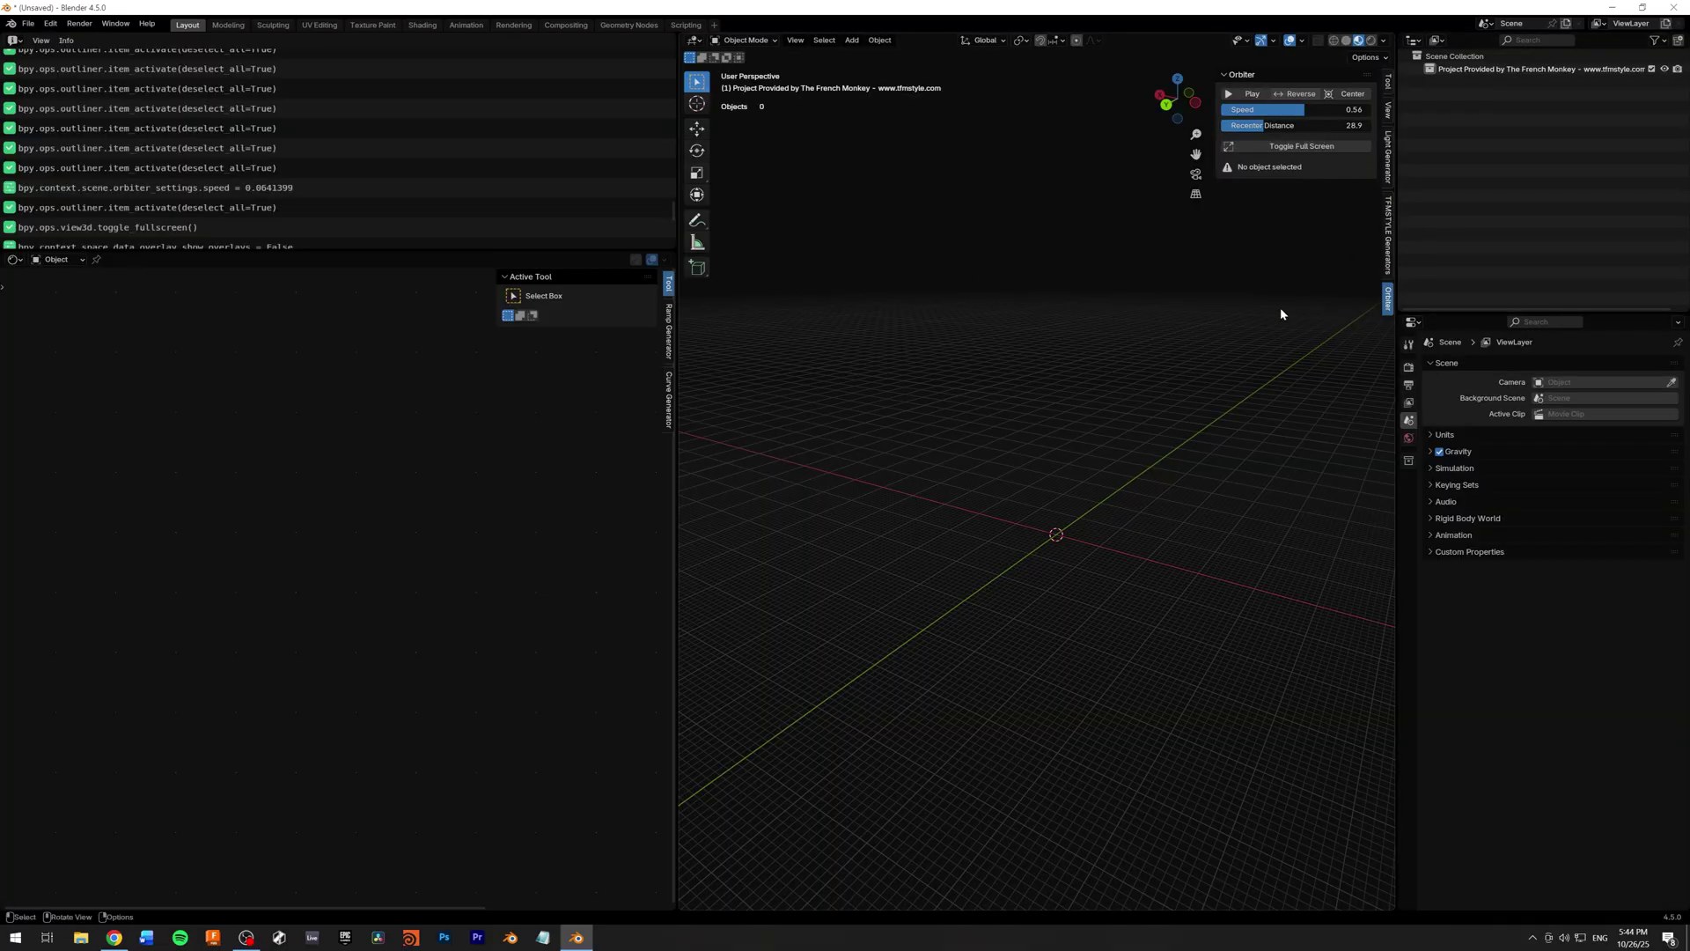
Generate a Chaotic – Dadras Attractor spline with the TFMSTYLE Spline Generator.
click(1389, 217)
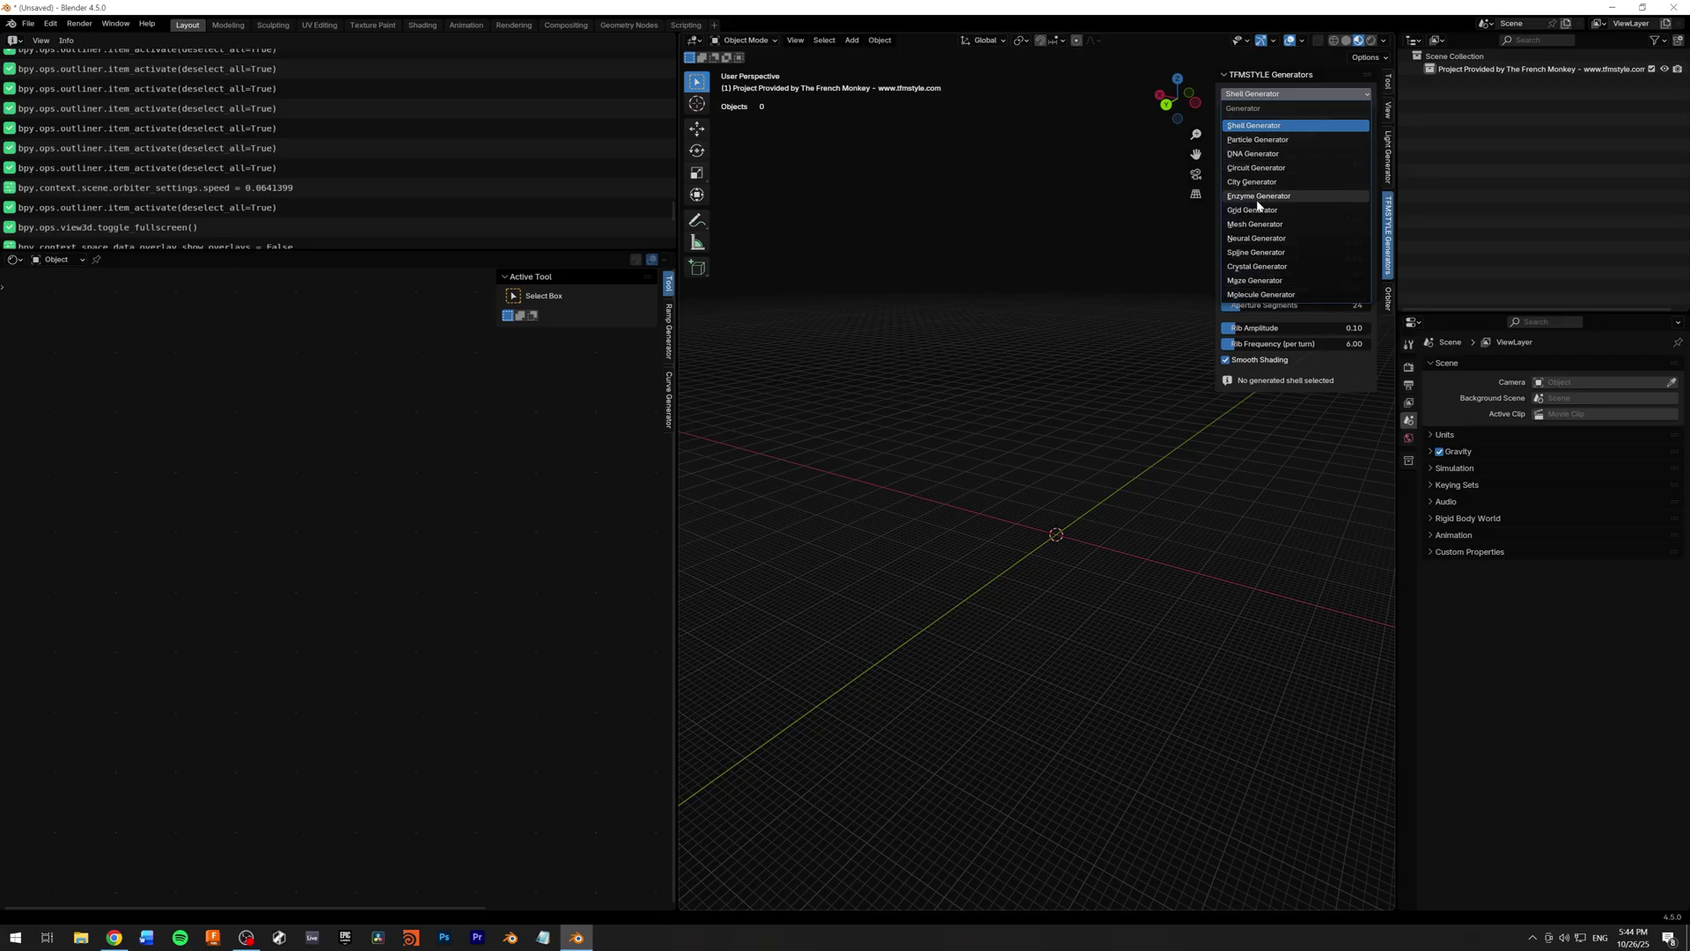
click(1258, 253)
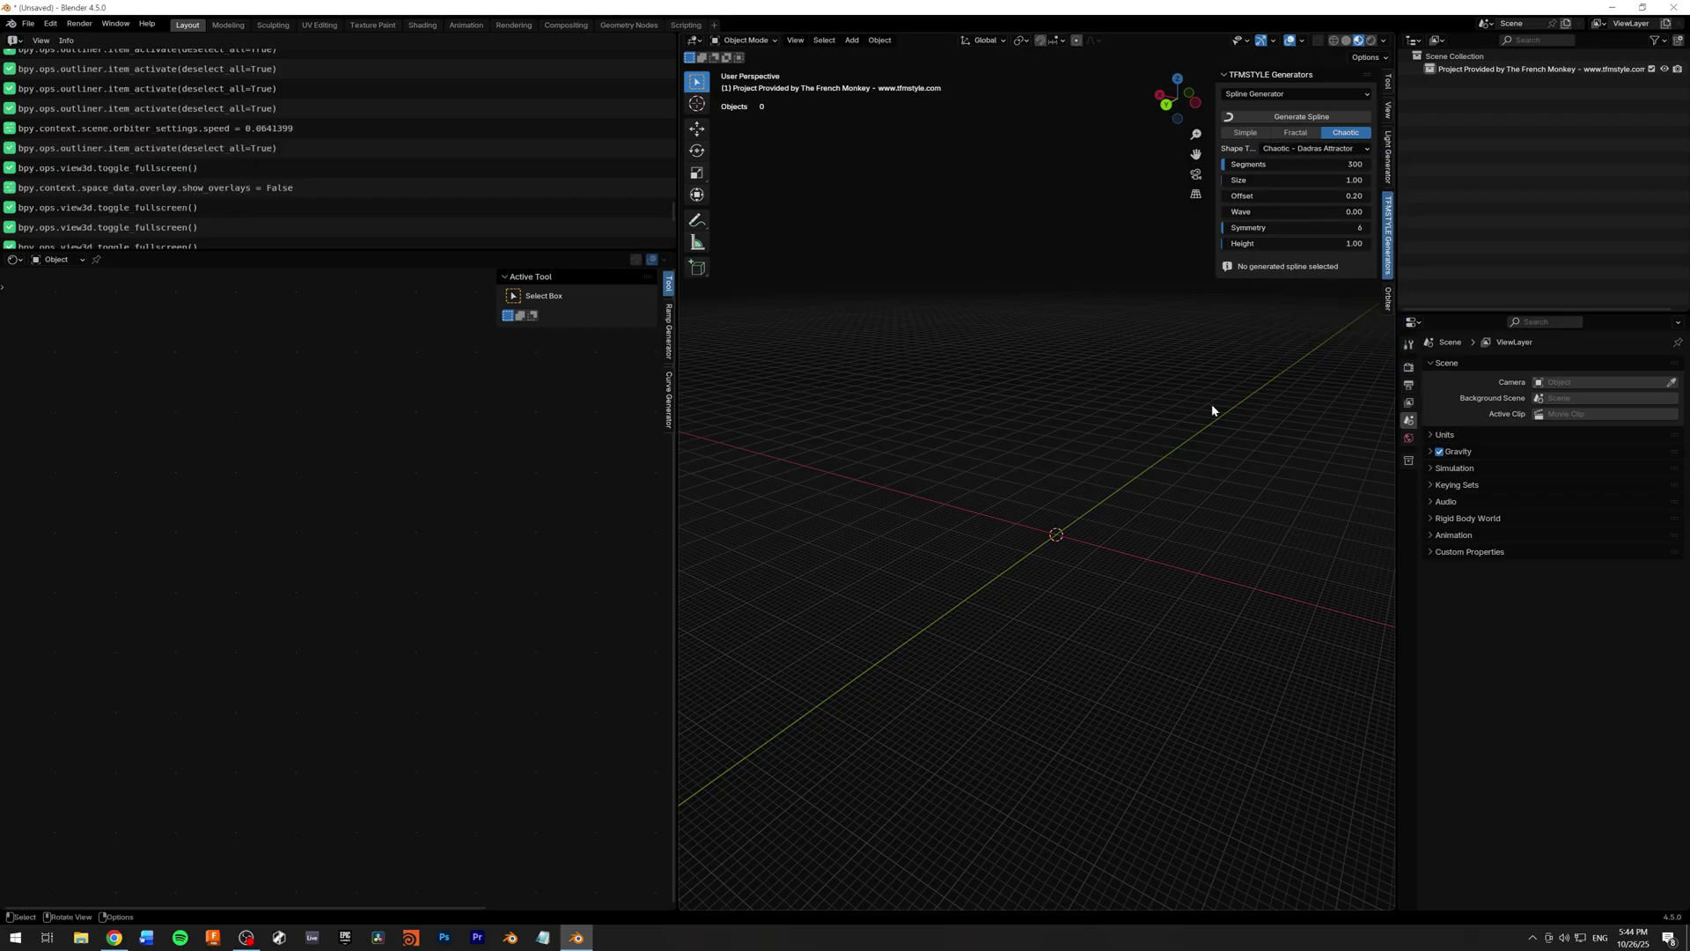
click(1290, 117)
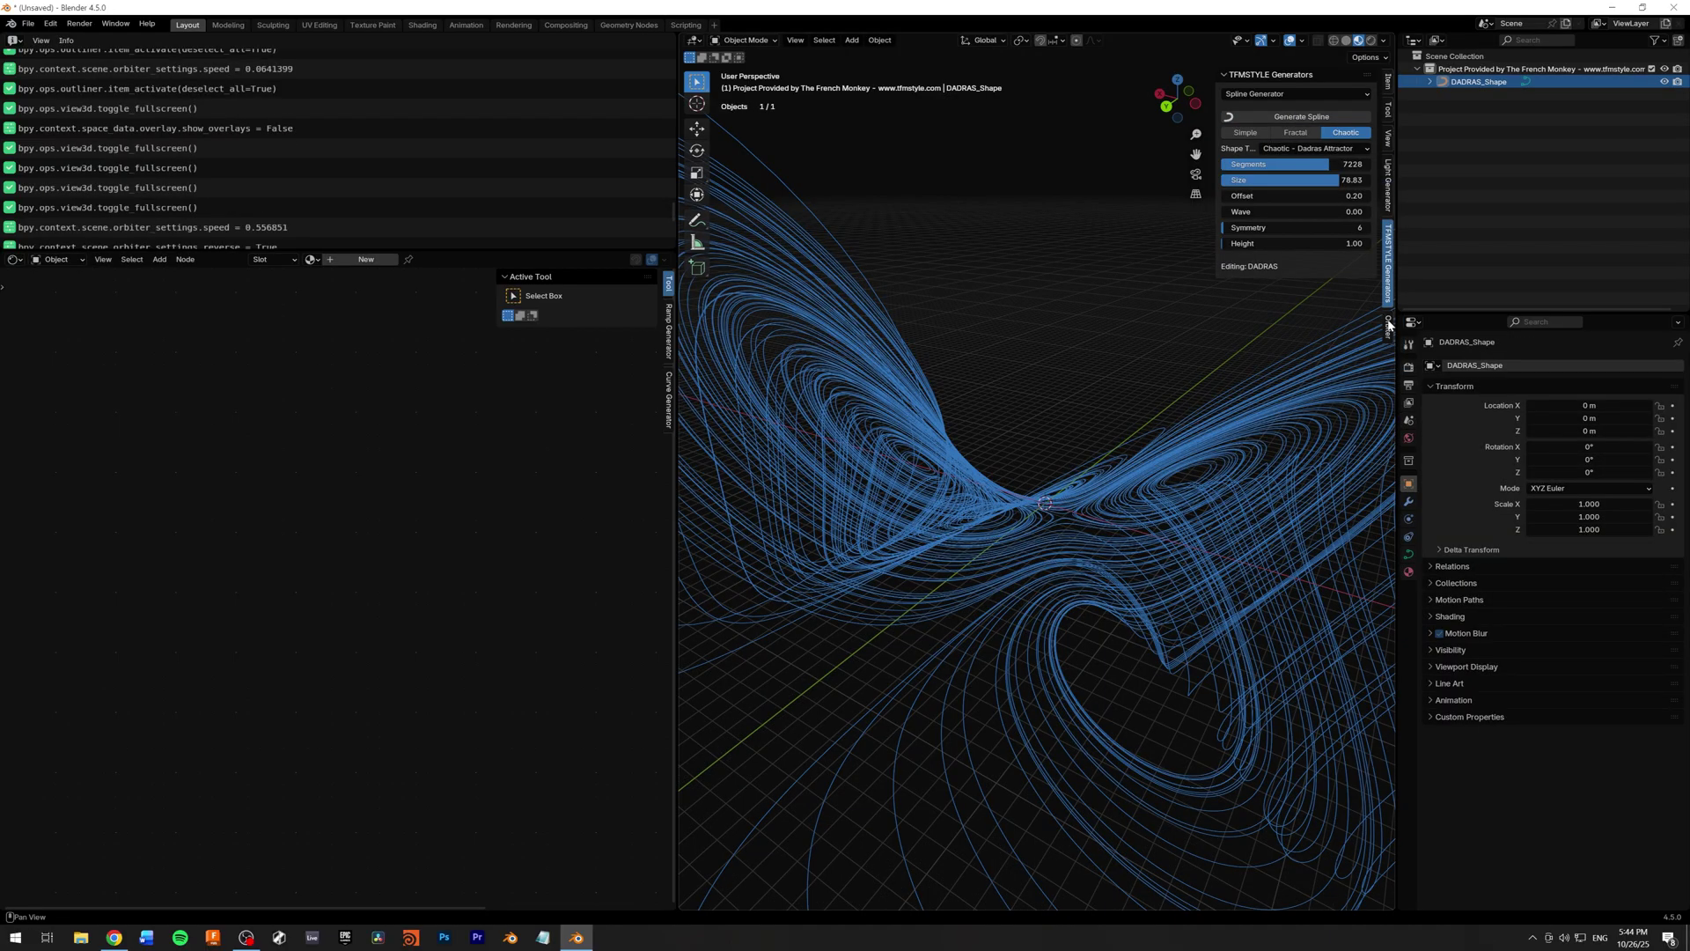
Orbit DADRAS_Shape full screen, lower the speed to 0.13, and slightly adjust the spline Size.
click(1260, 96)
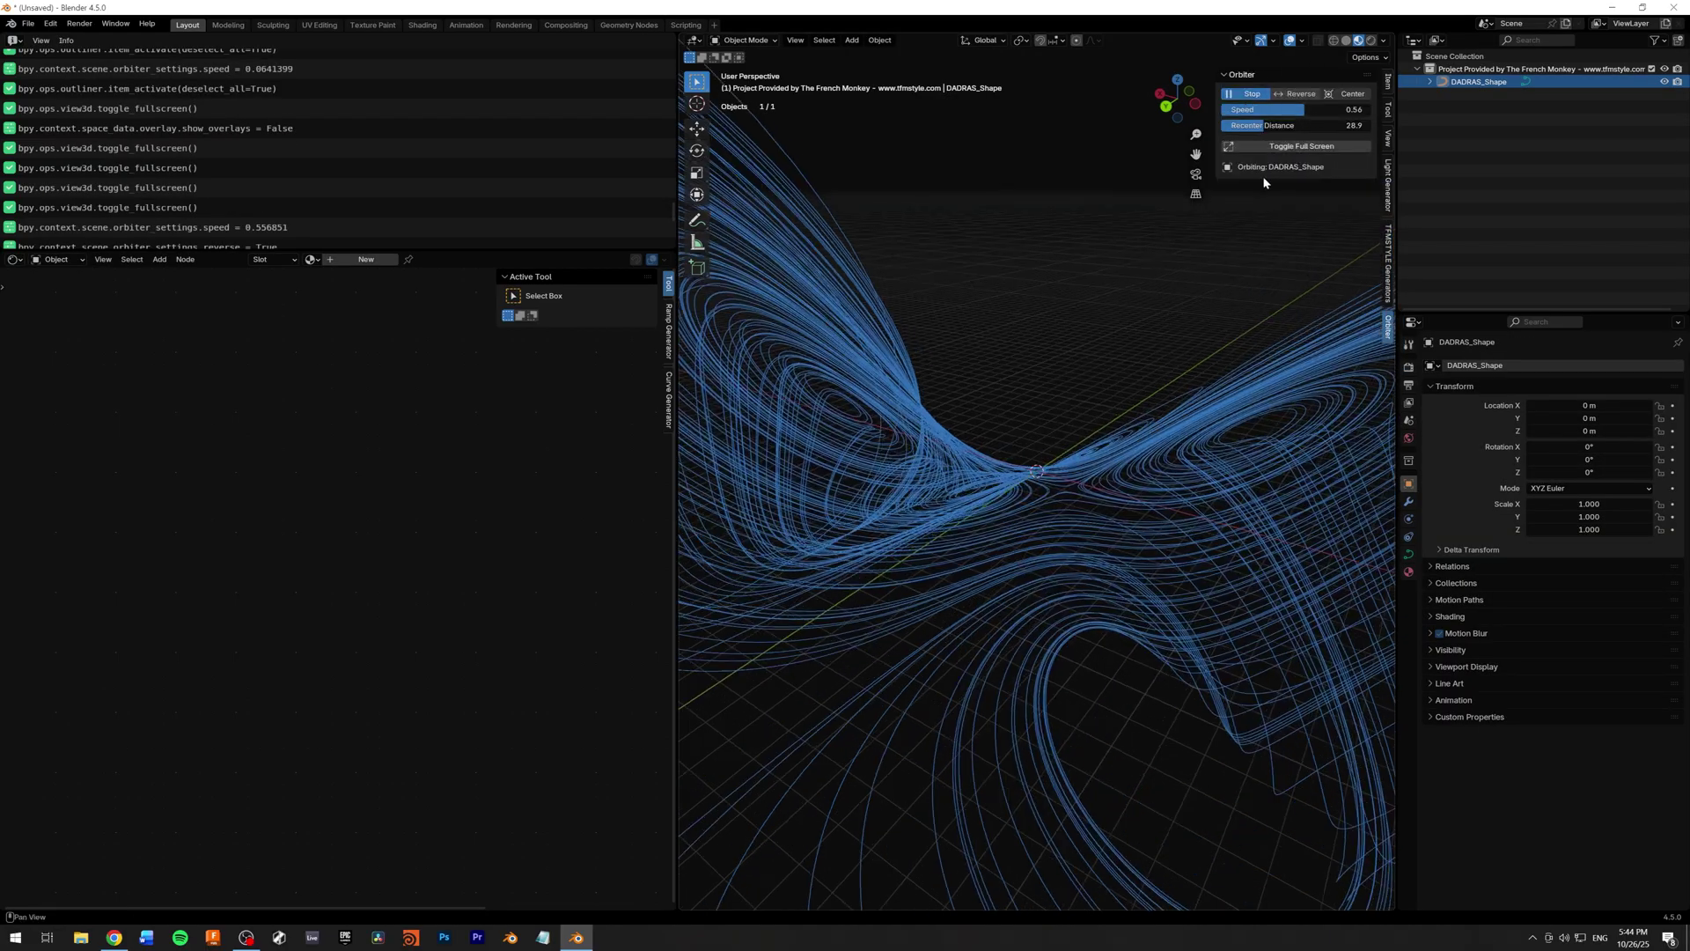
click(1317, 147)
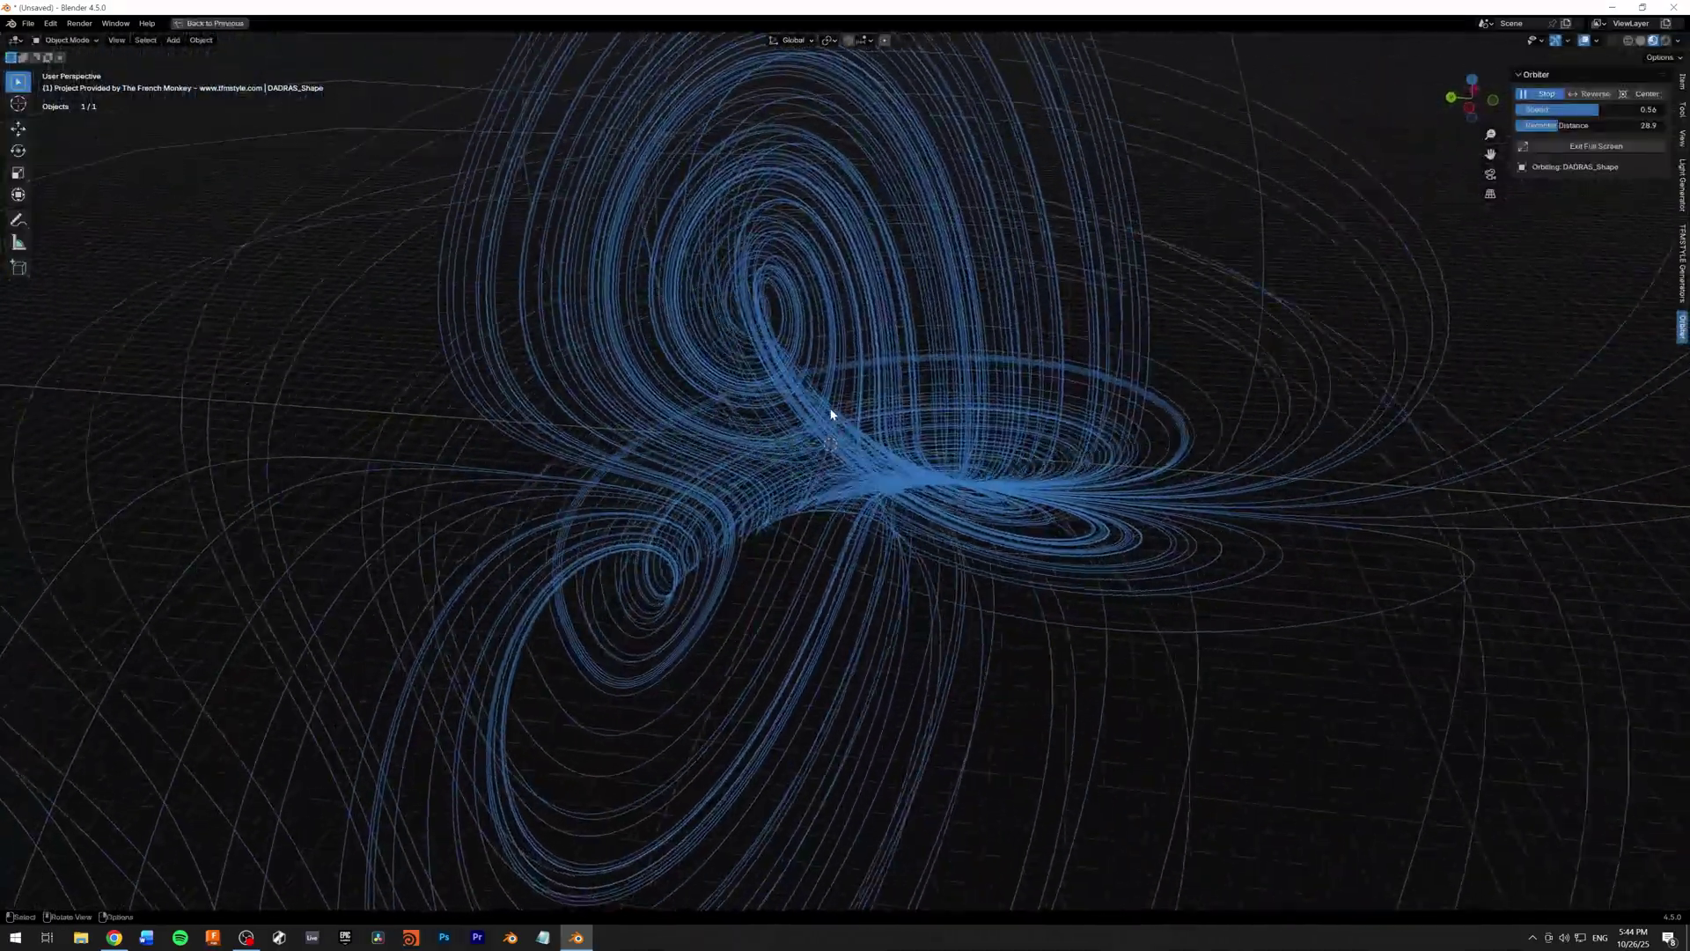
drag(1584, 109, 1529, 121)
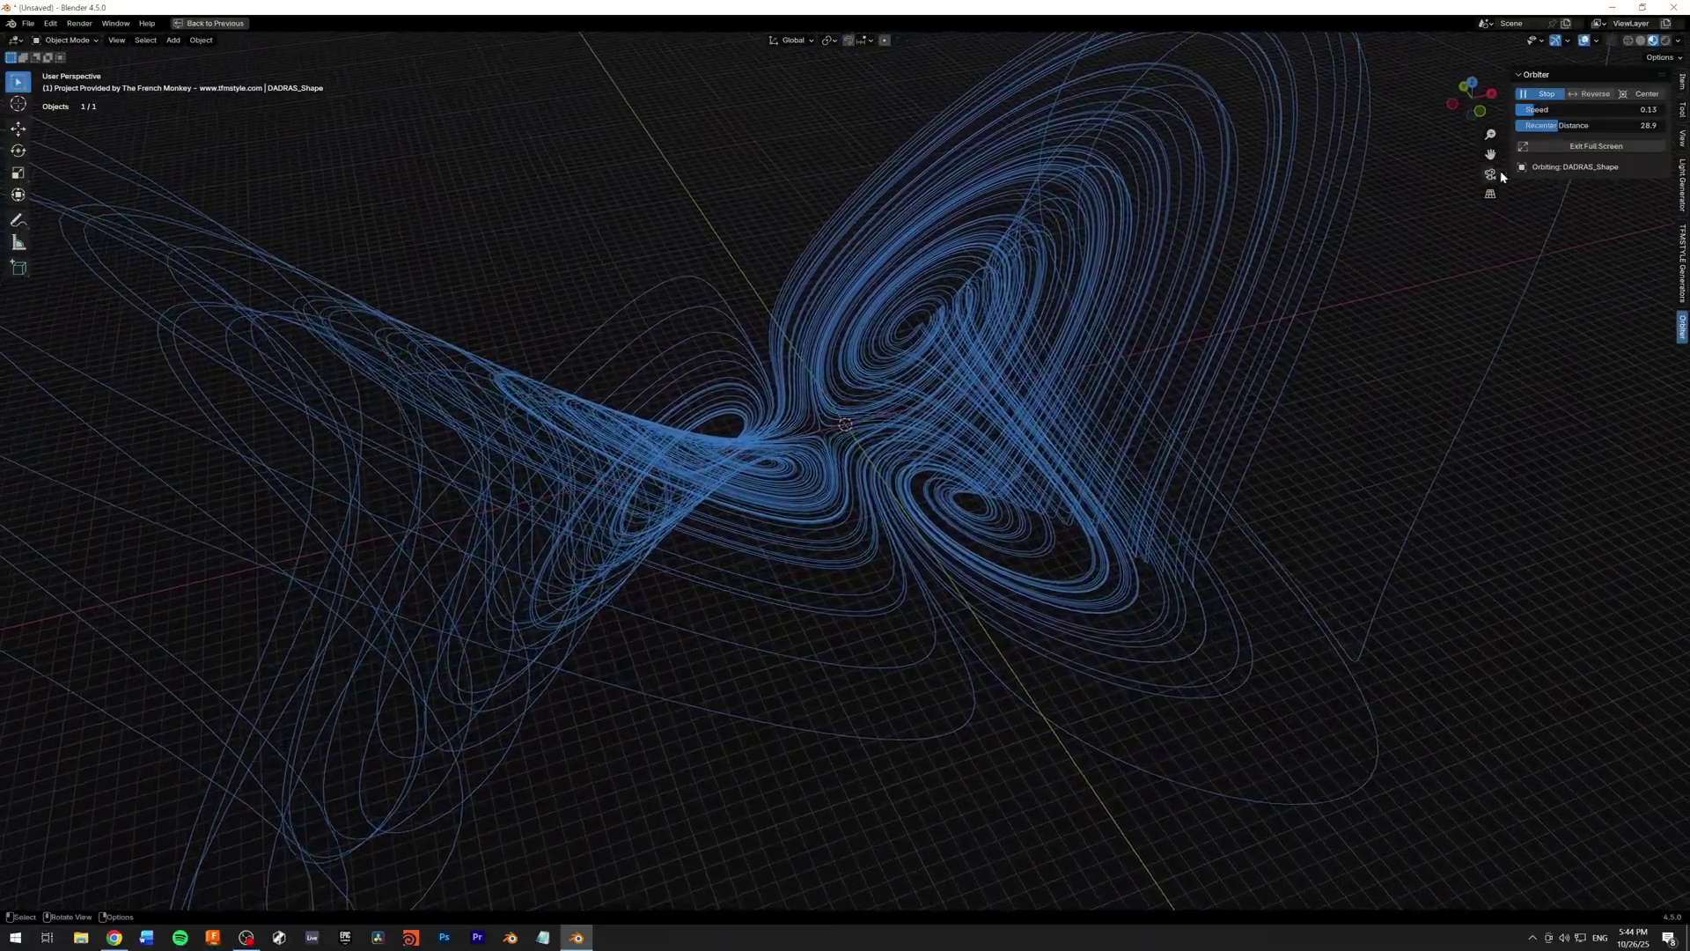
click(1683, 255)
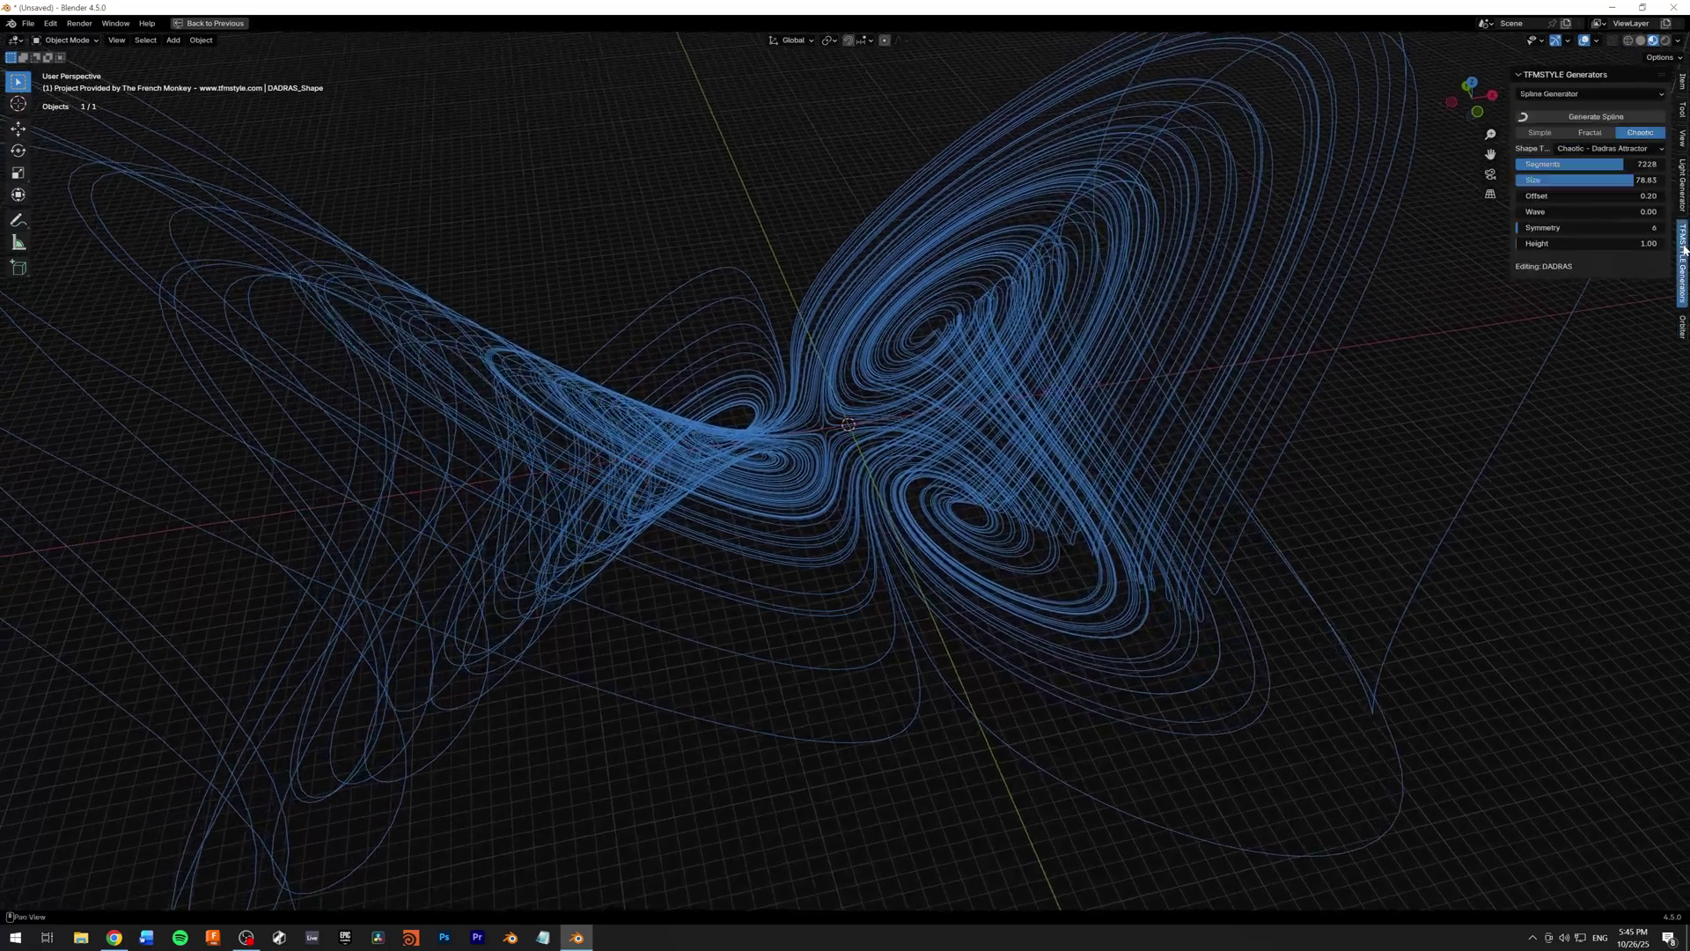
drag(1549, 179, 1518, 228)
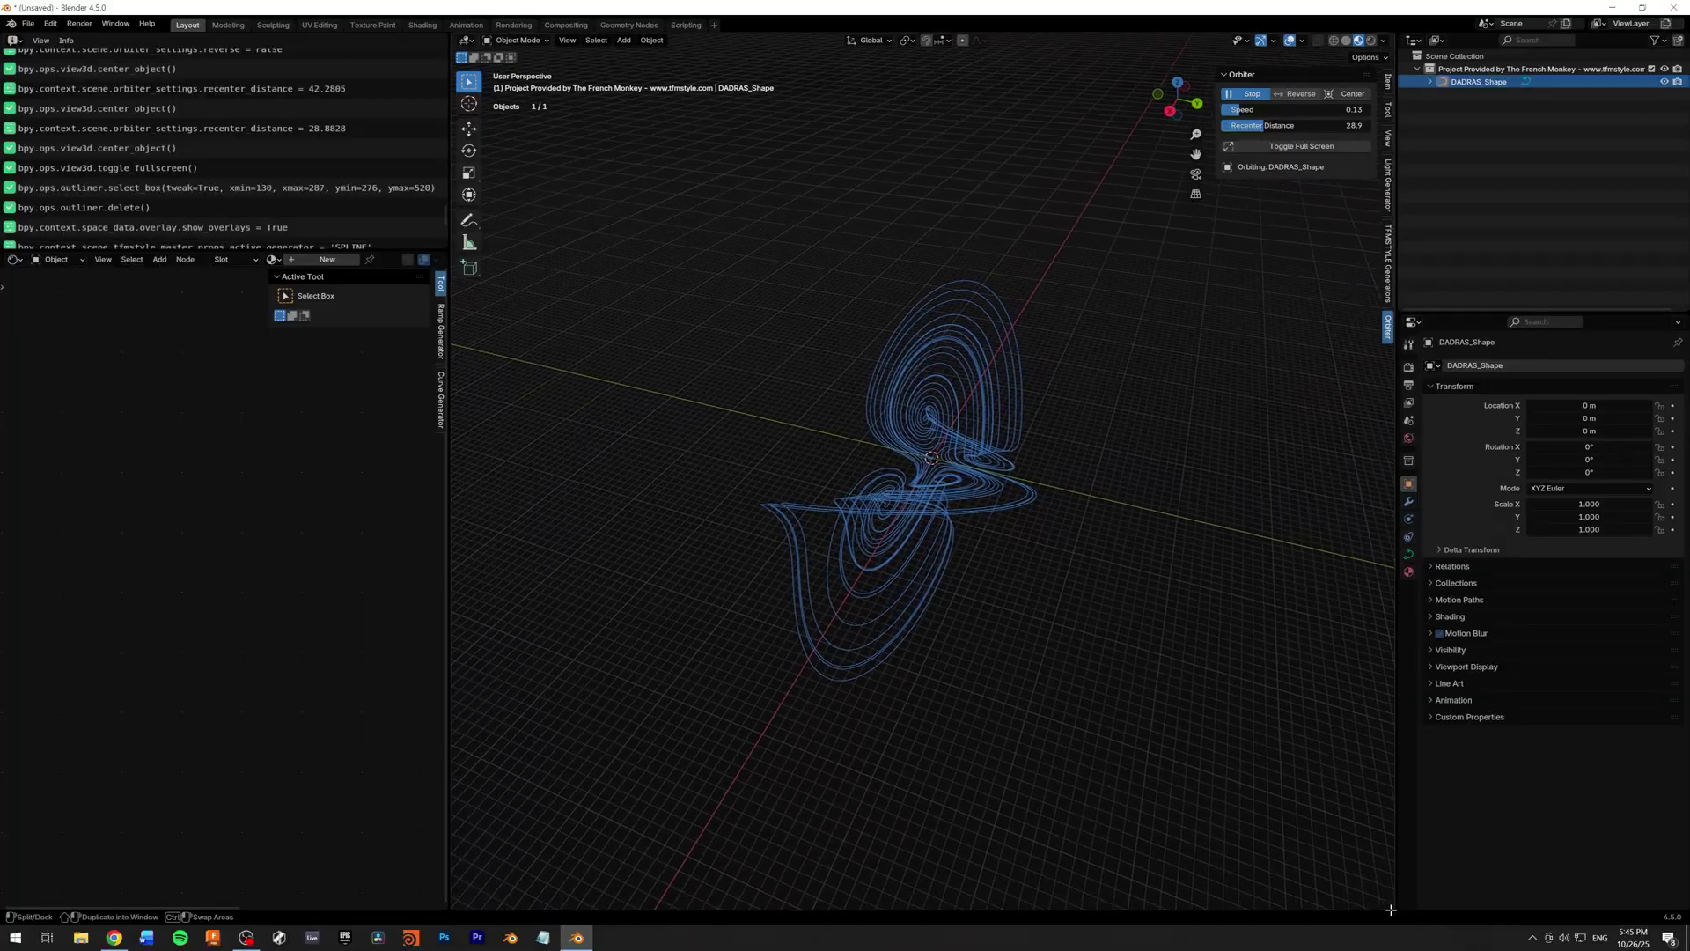
Split the 3D view into two stacked views and orbit the lower one to a new angle.
drag(1386, 909, 1294, 436)
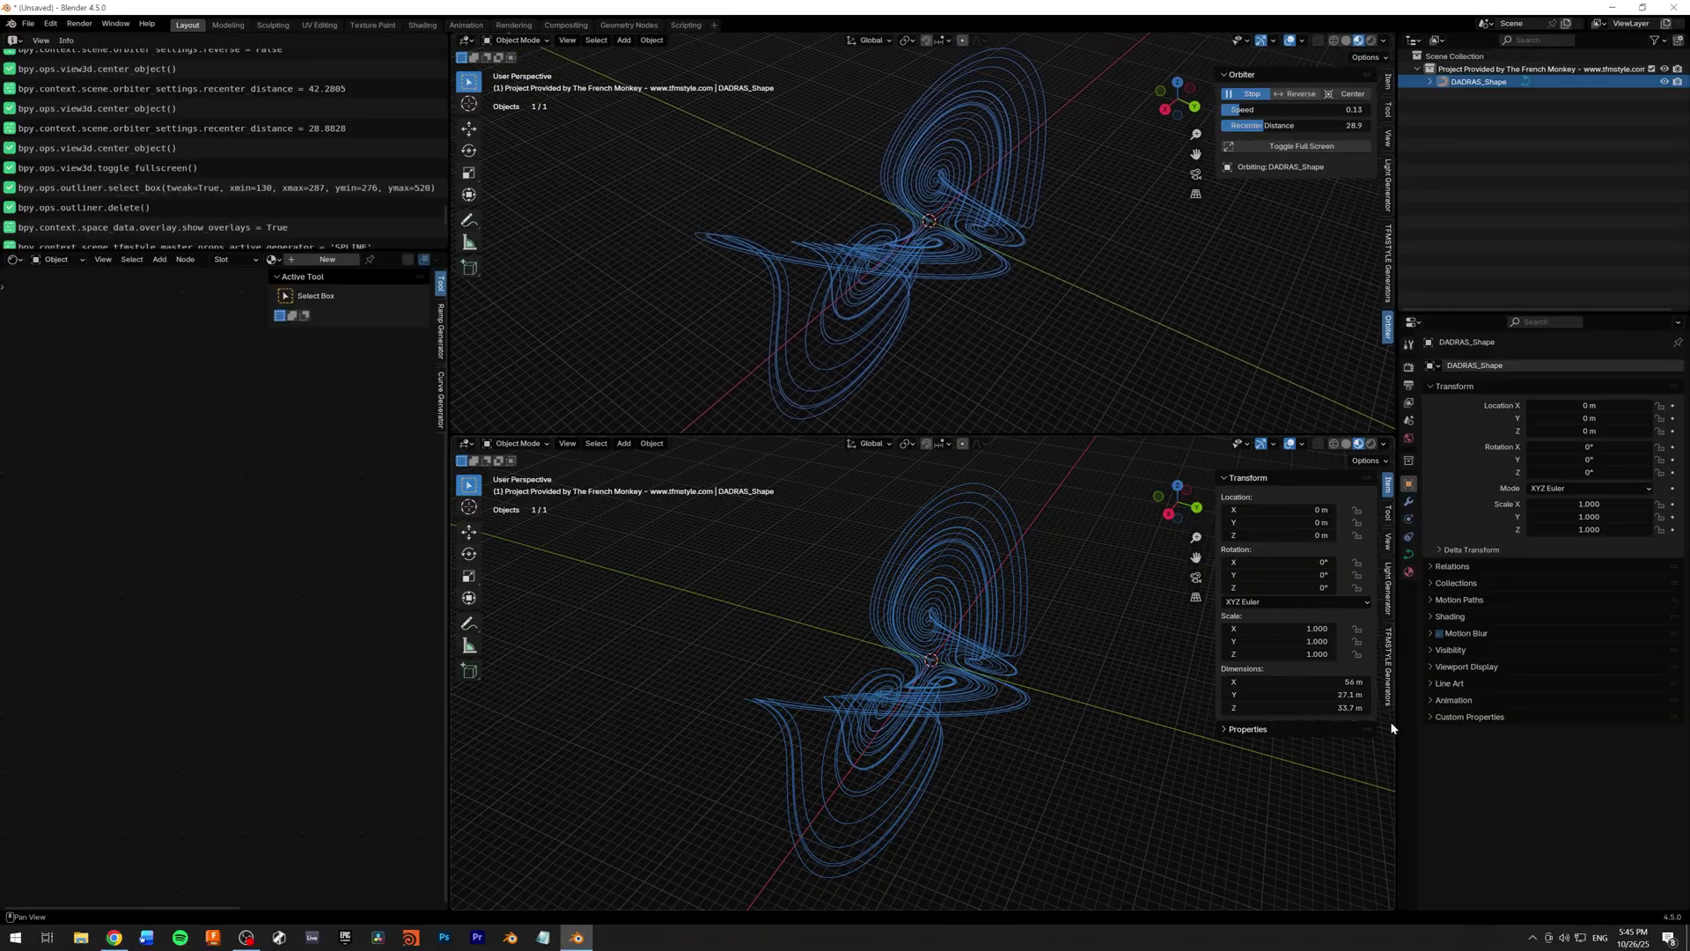
middle_drag(928, 702, 979, 678)
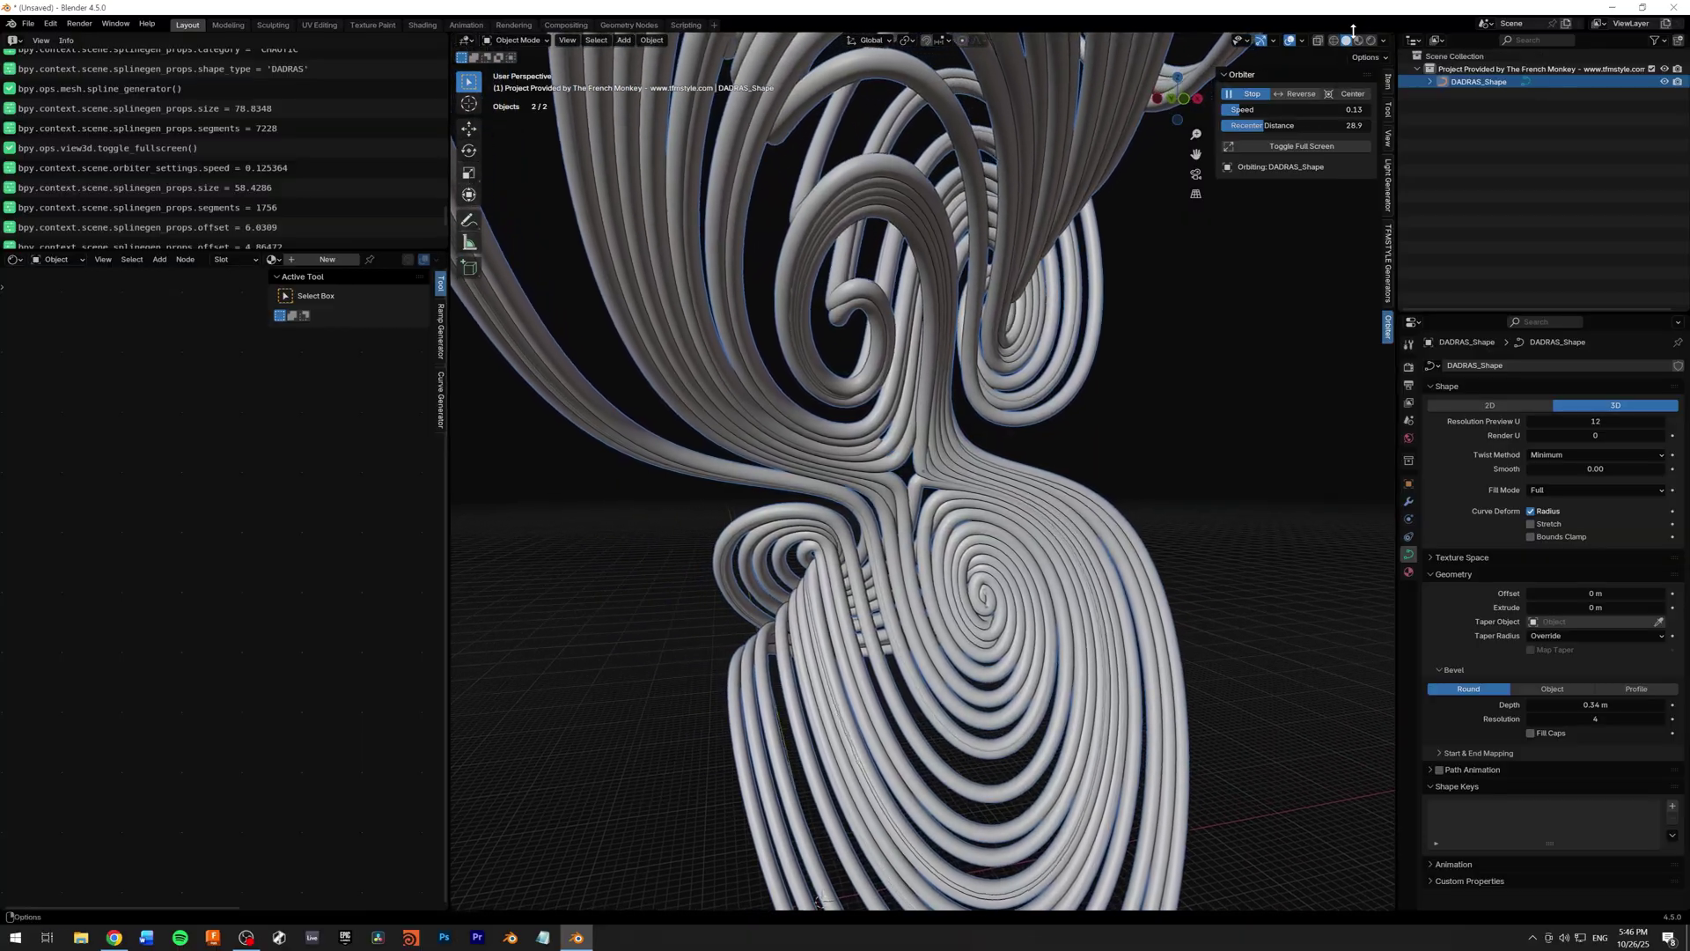
Preview DADRAS_Shape in Rendered viewport shading and change the render engine from Cycles to EEVEE.
click(1333, 40)
click(1346, 40)
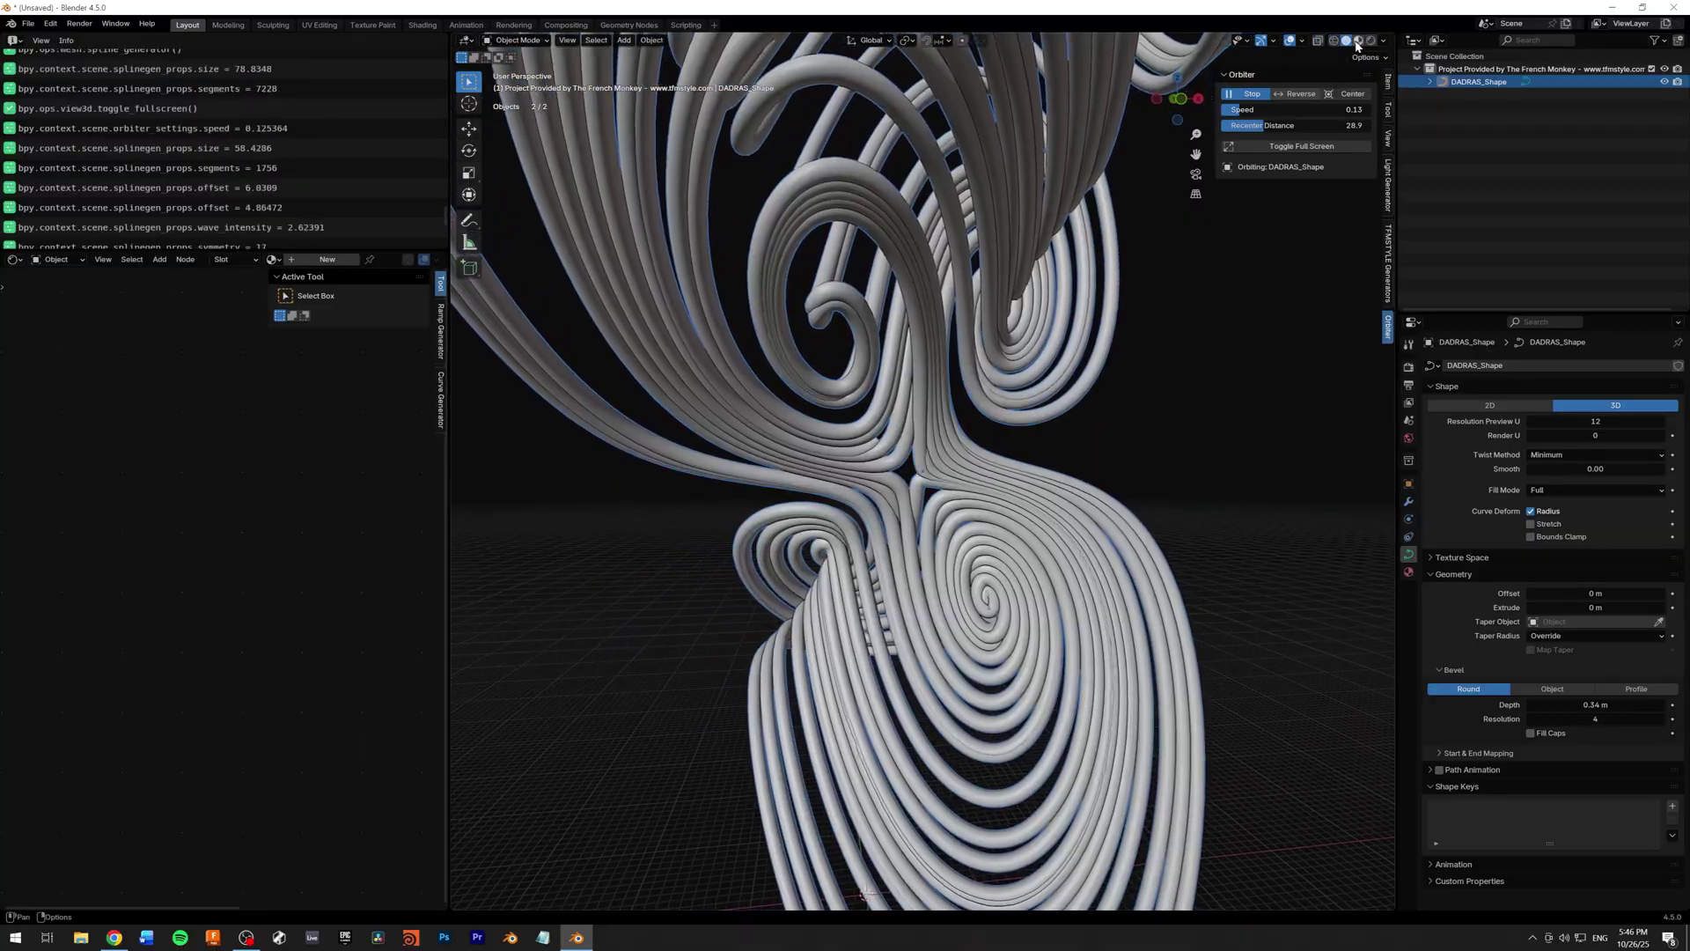
click(1371, 40)
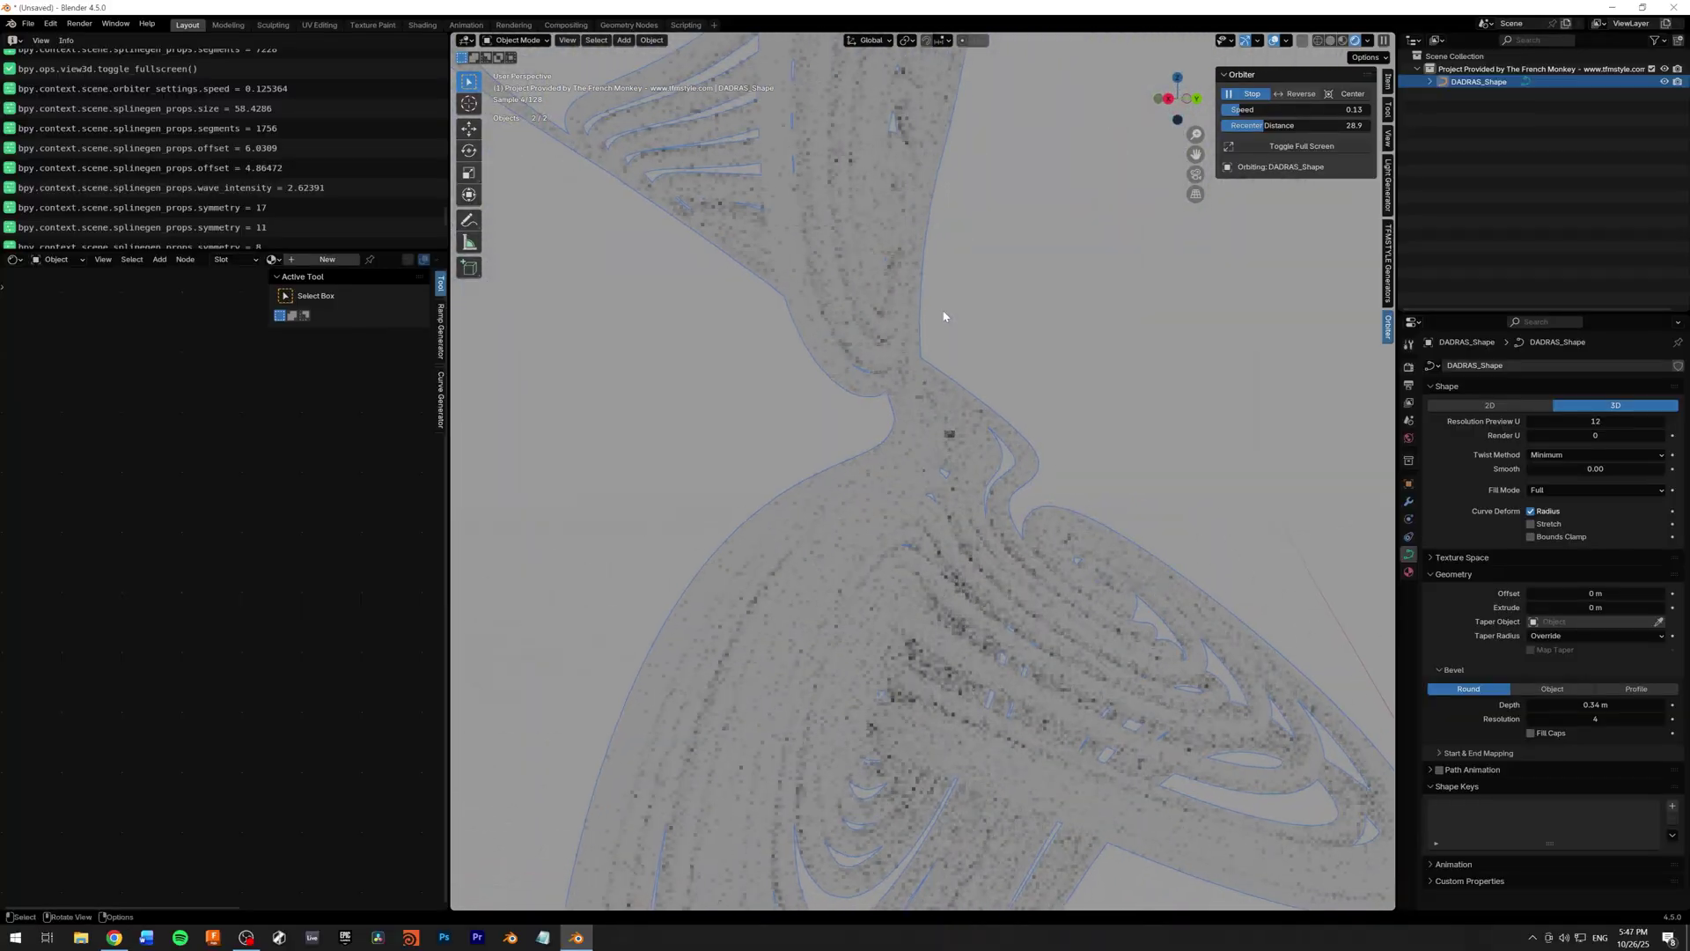
click(1408, 368)
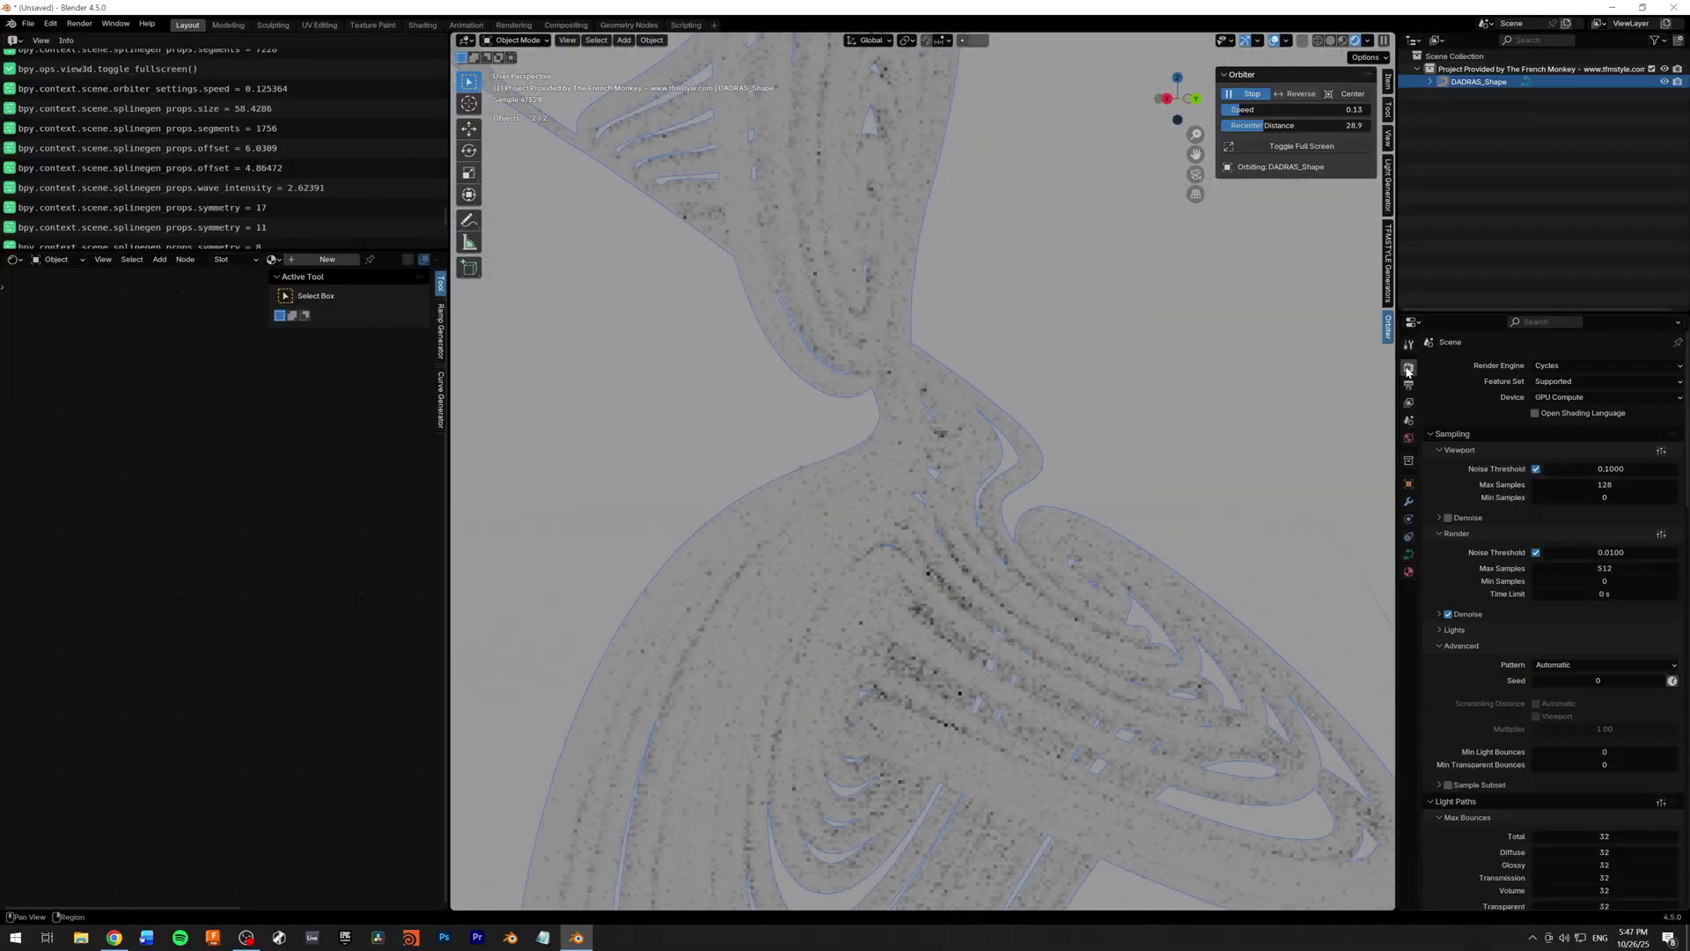
click(1551, 380)
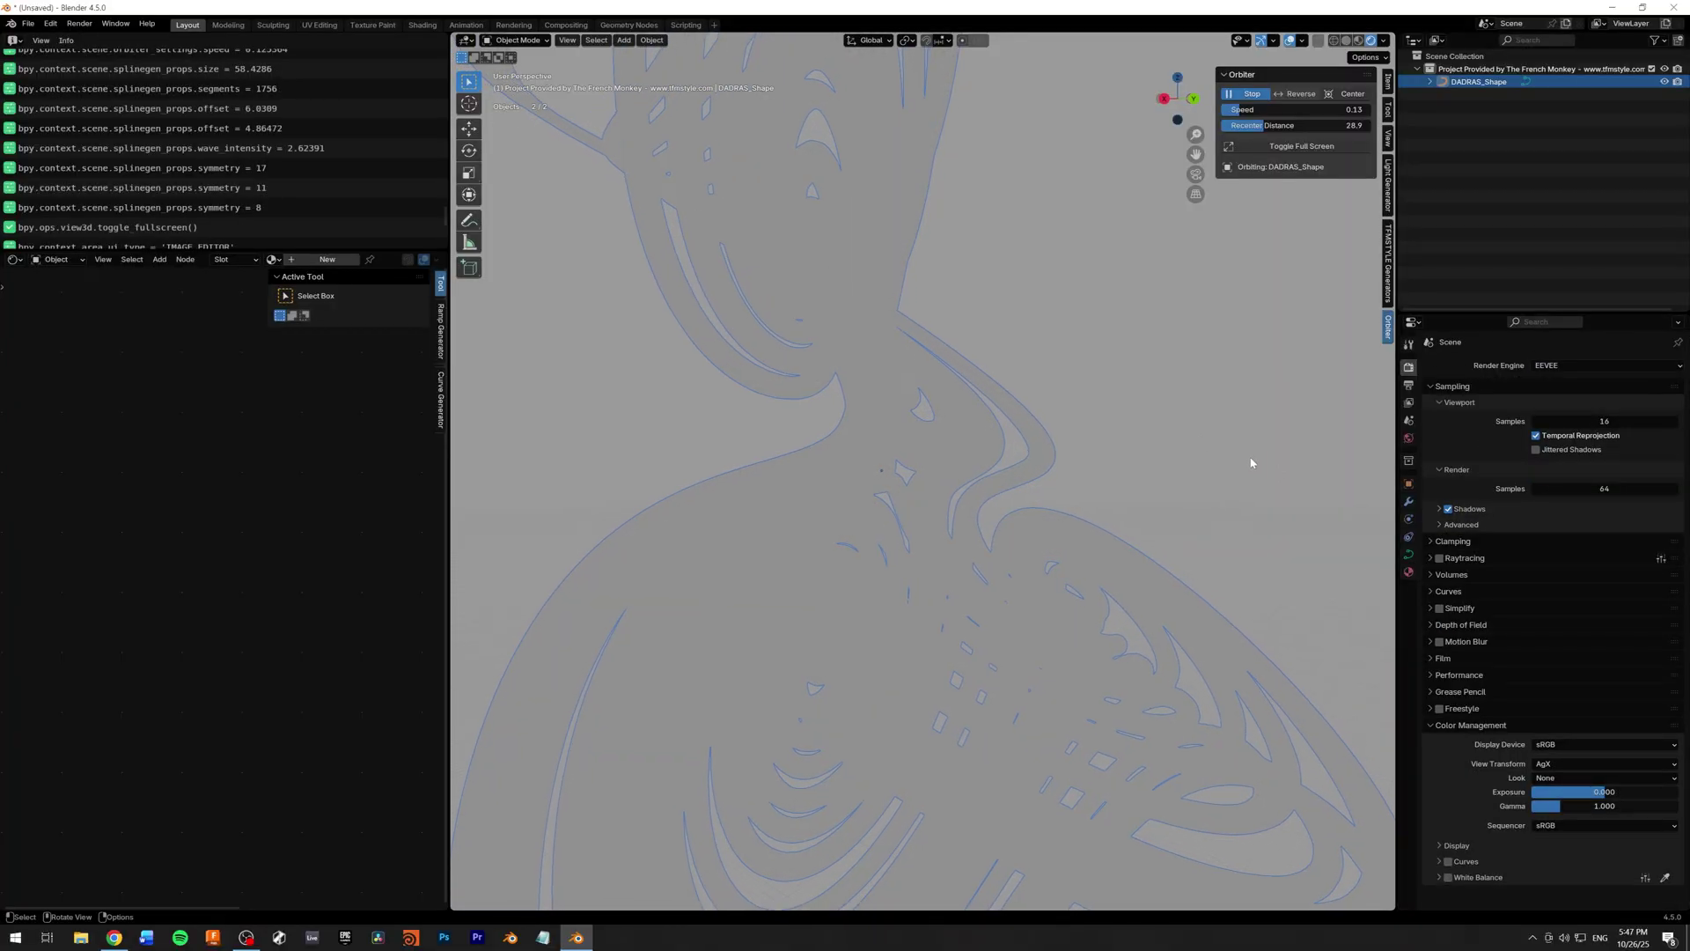
Give DADRAS_Shape a new red material, recenter the orbit full screen, then return to the Orbiter extensions page.
click(340, 261)
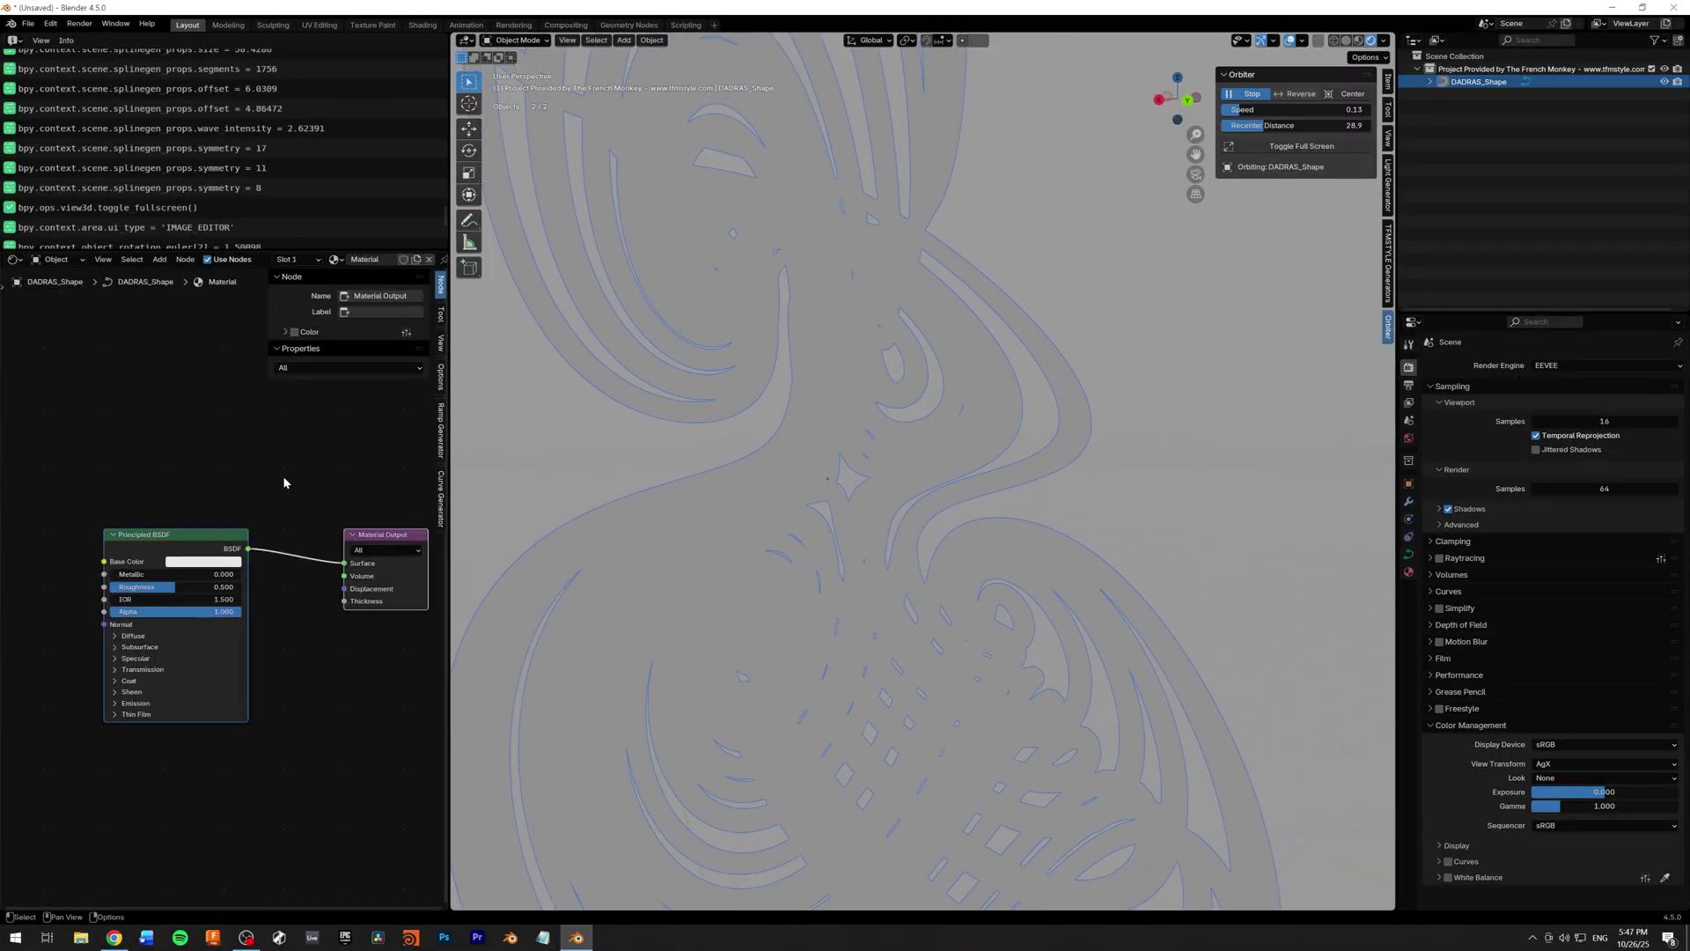
click(229, 456)
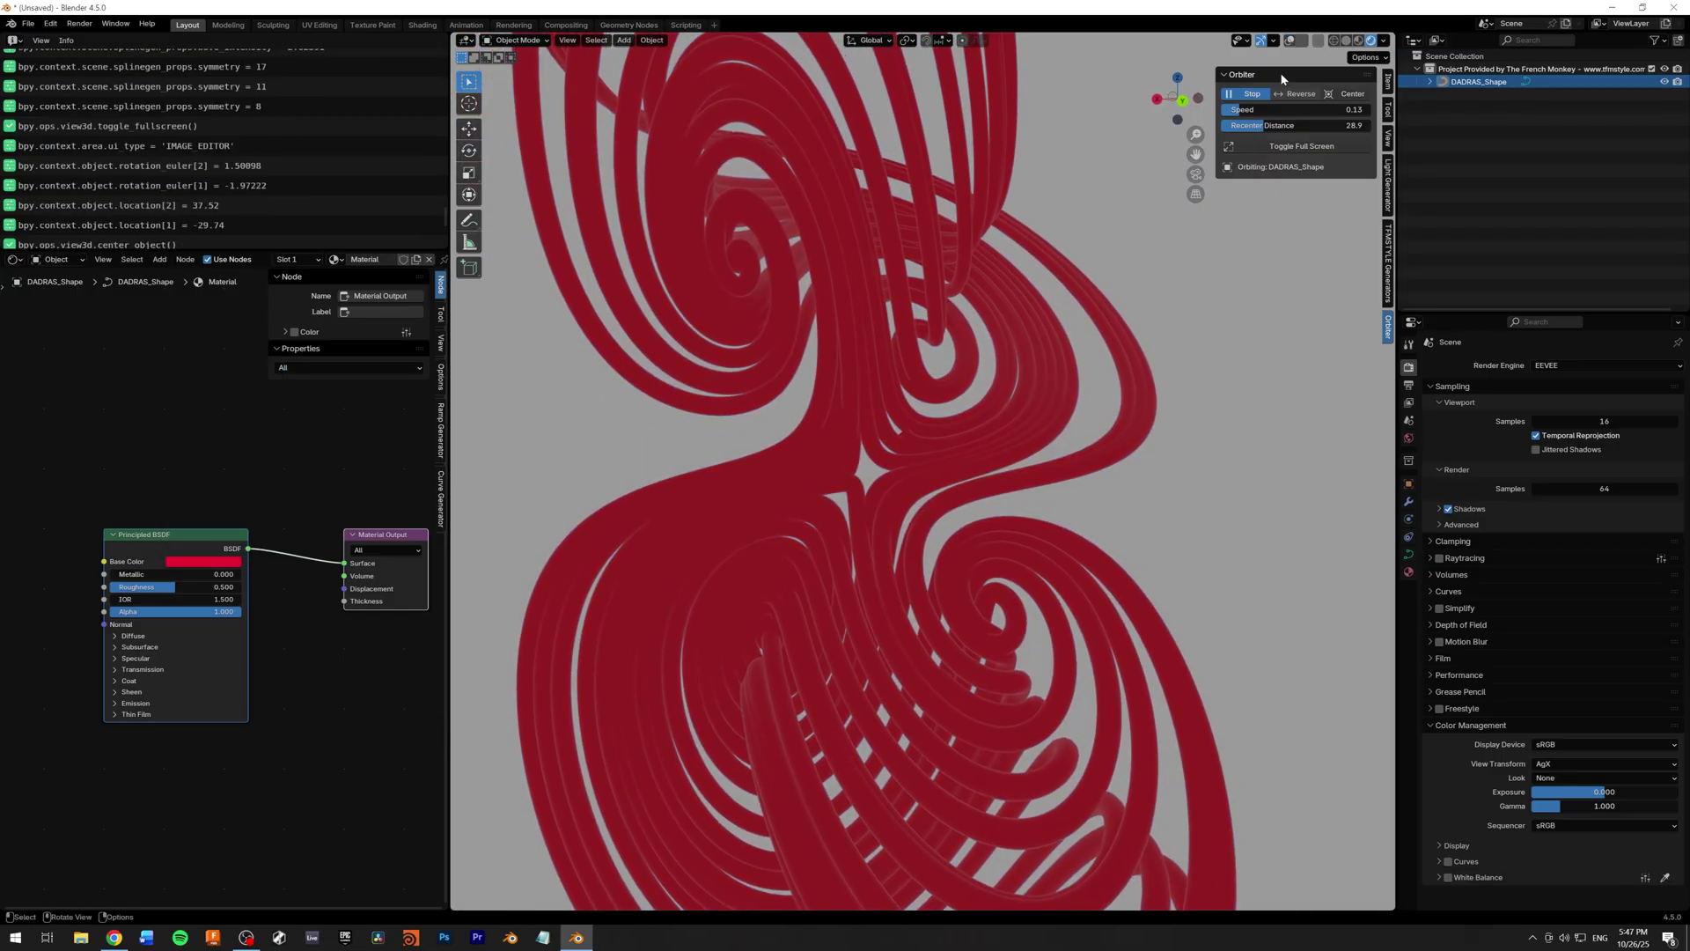
click(1353, 93)
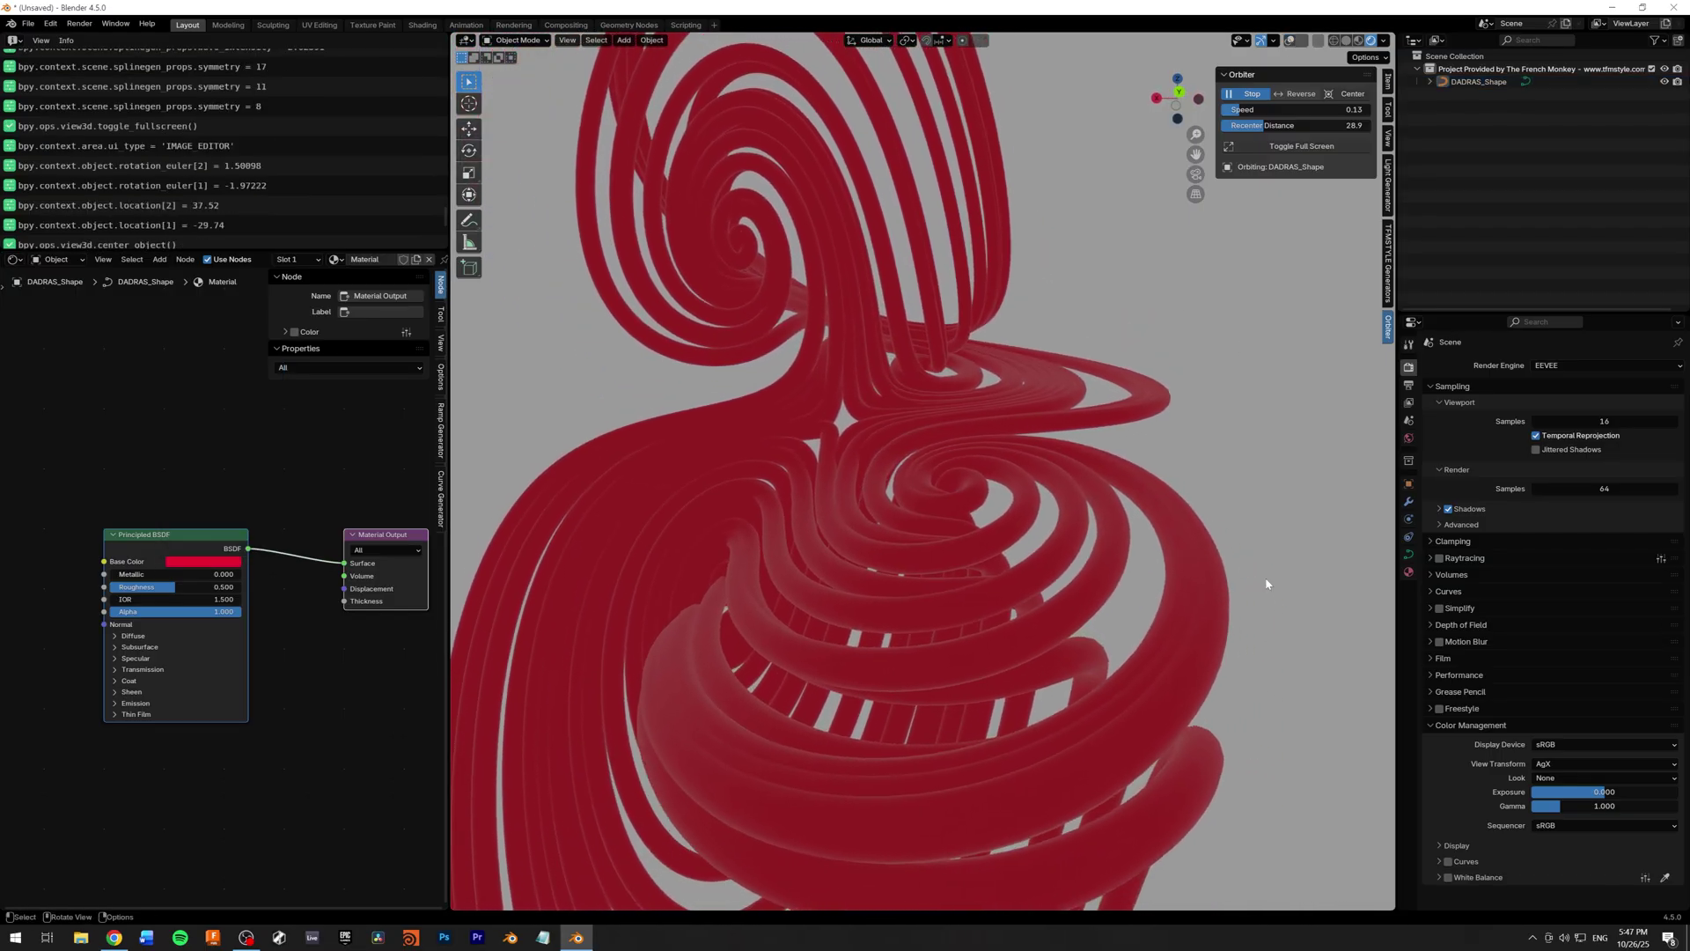
key(ctrl+space)
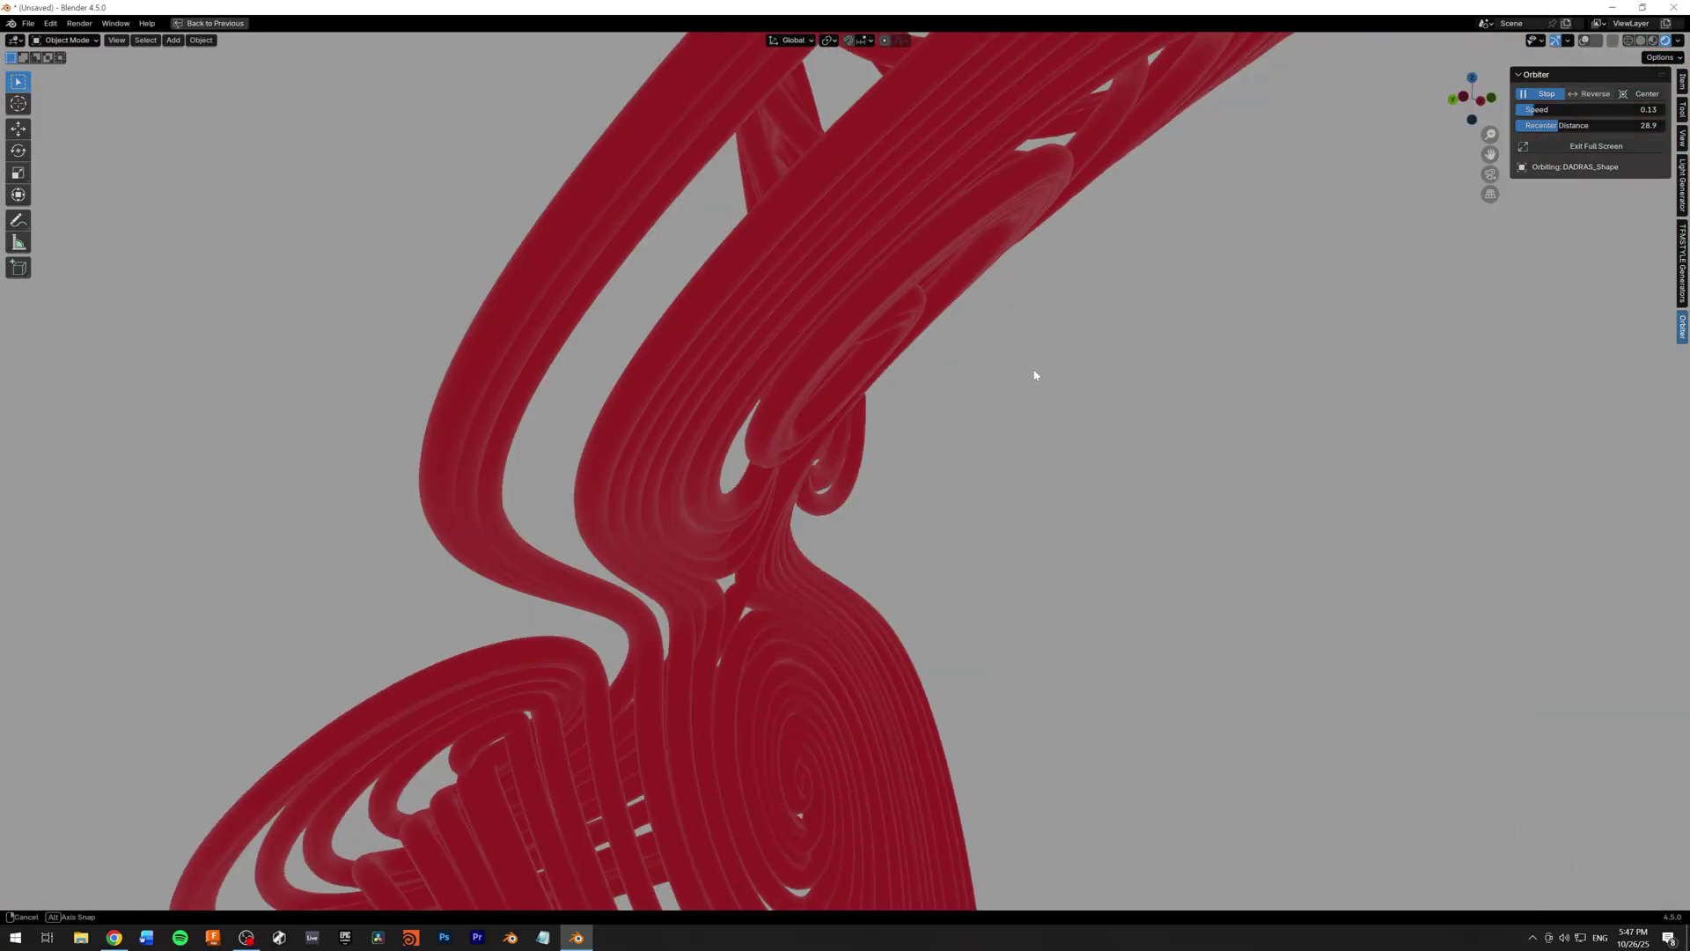
key(alt+Tab)
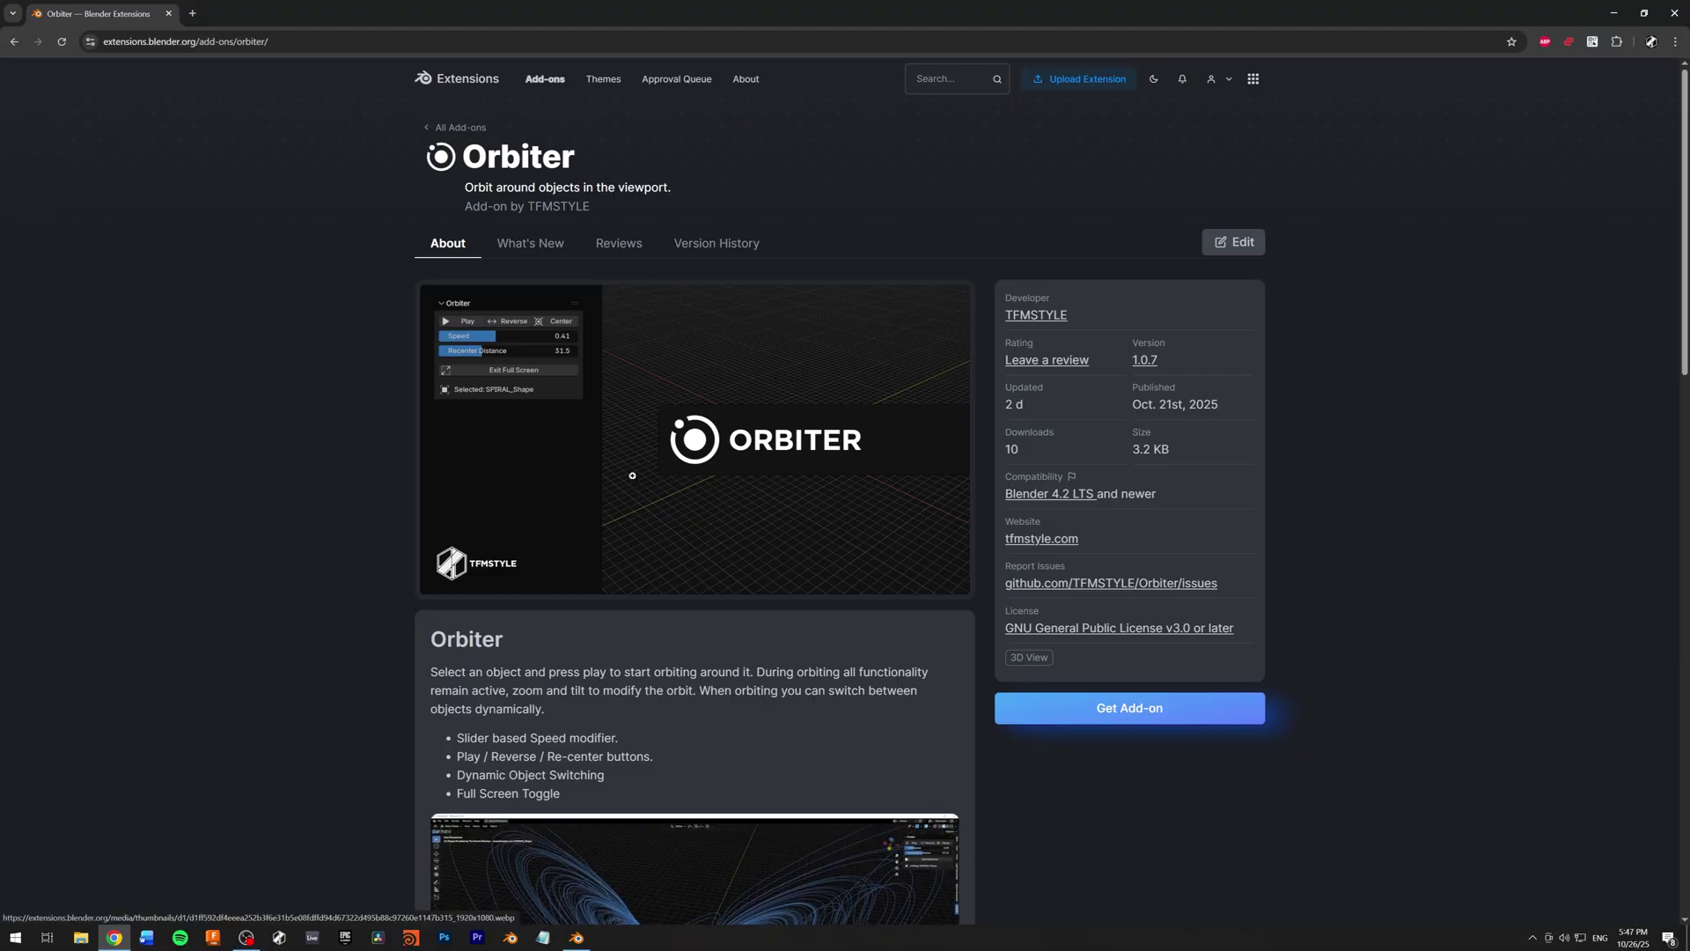
scroll(632, 476, down, 5)
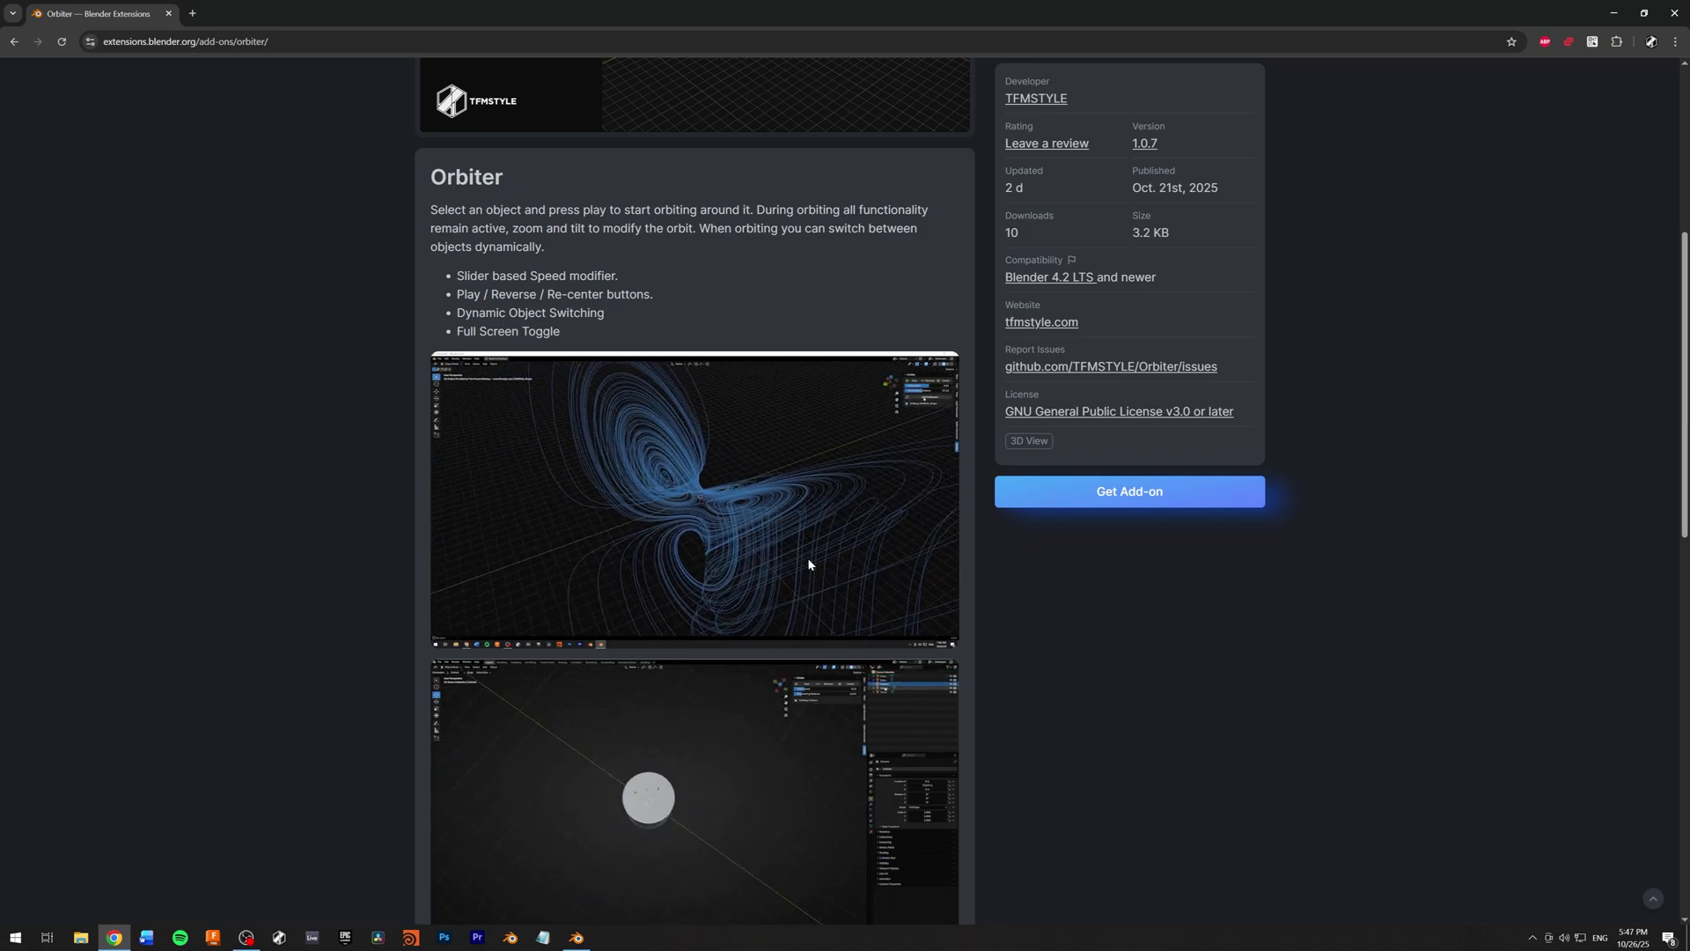
scroll(650, 581, down, 4)
scroll(650, 579, up, 2)
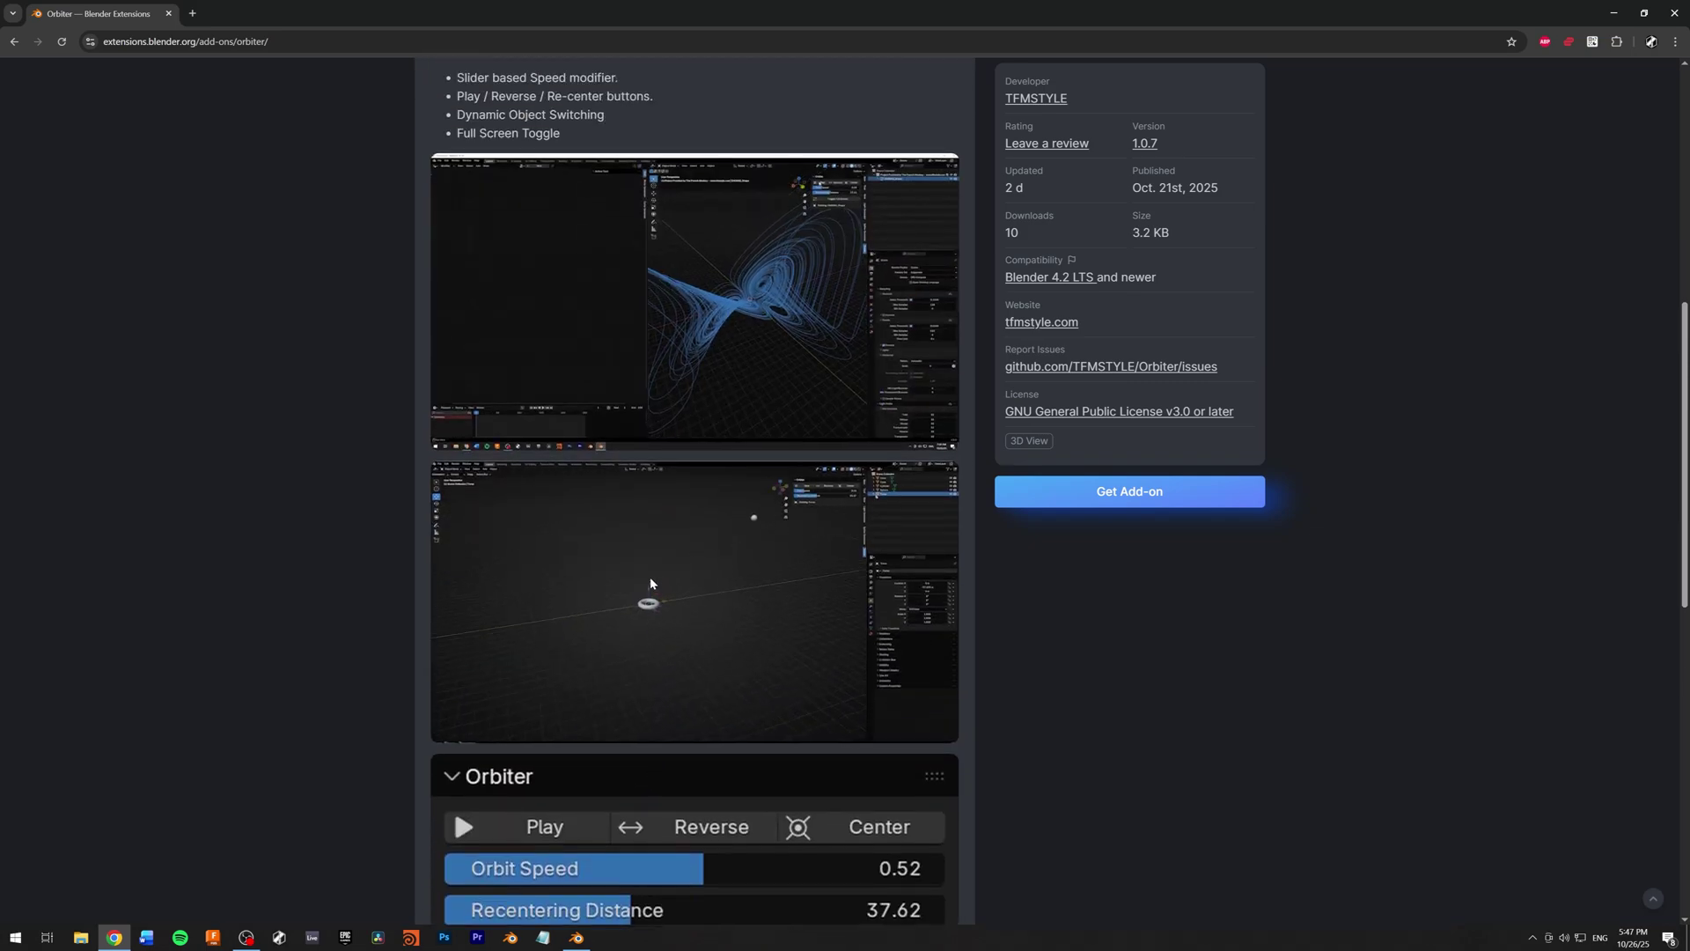
scroll(775, 510, down, 1)
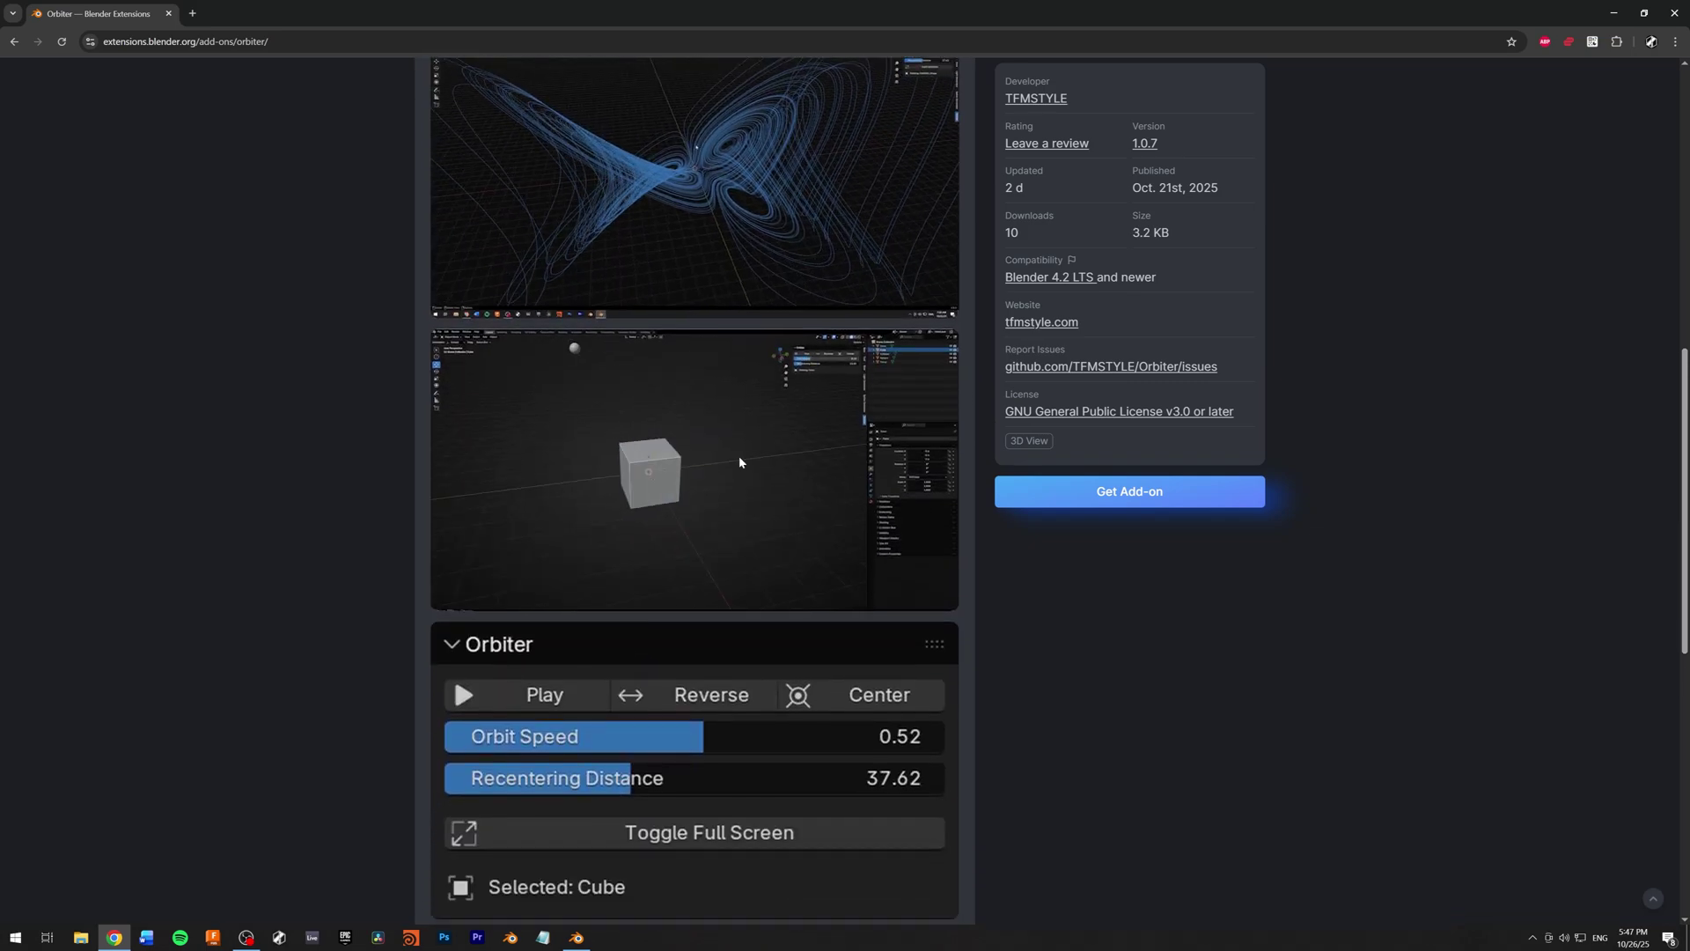
scroll(719, 519, up, 3)
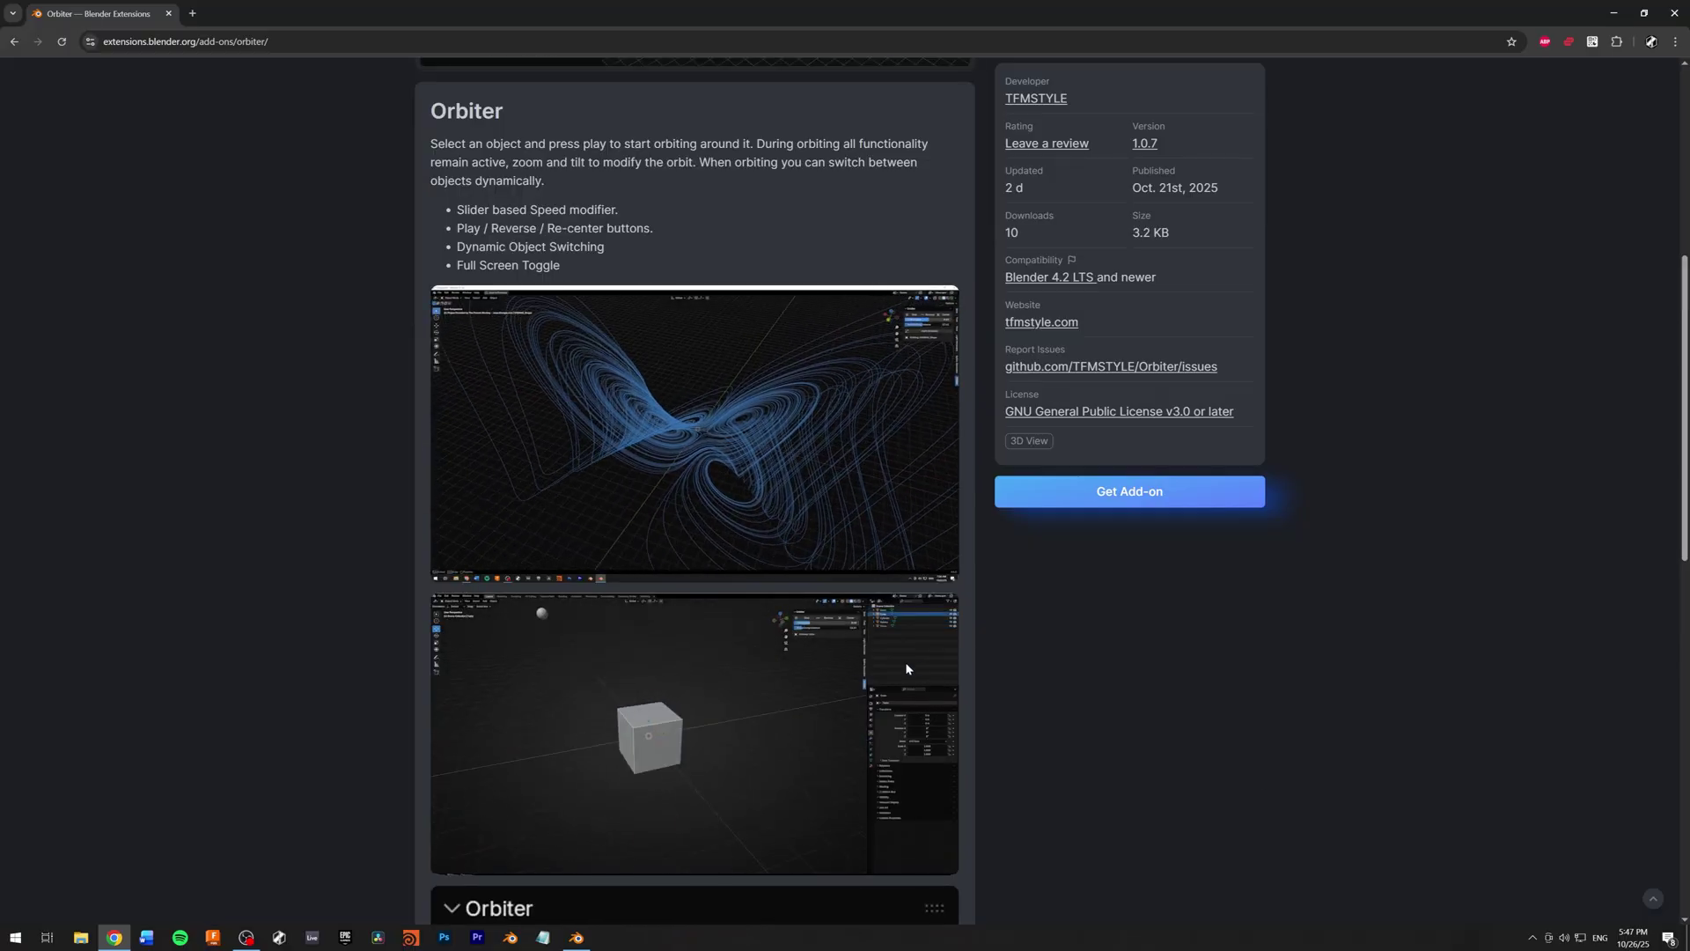
scroll(1106, 263, up, 6)
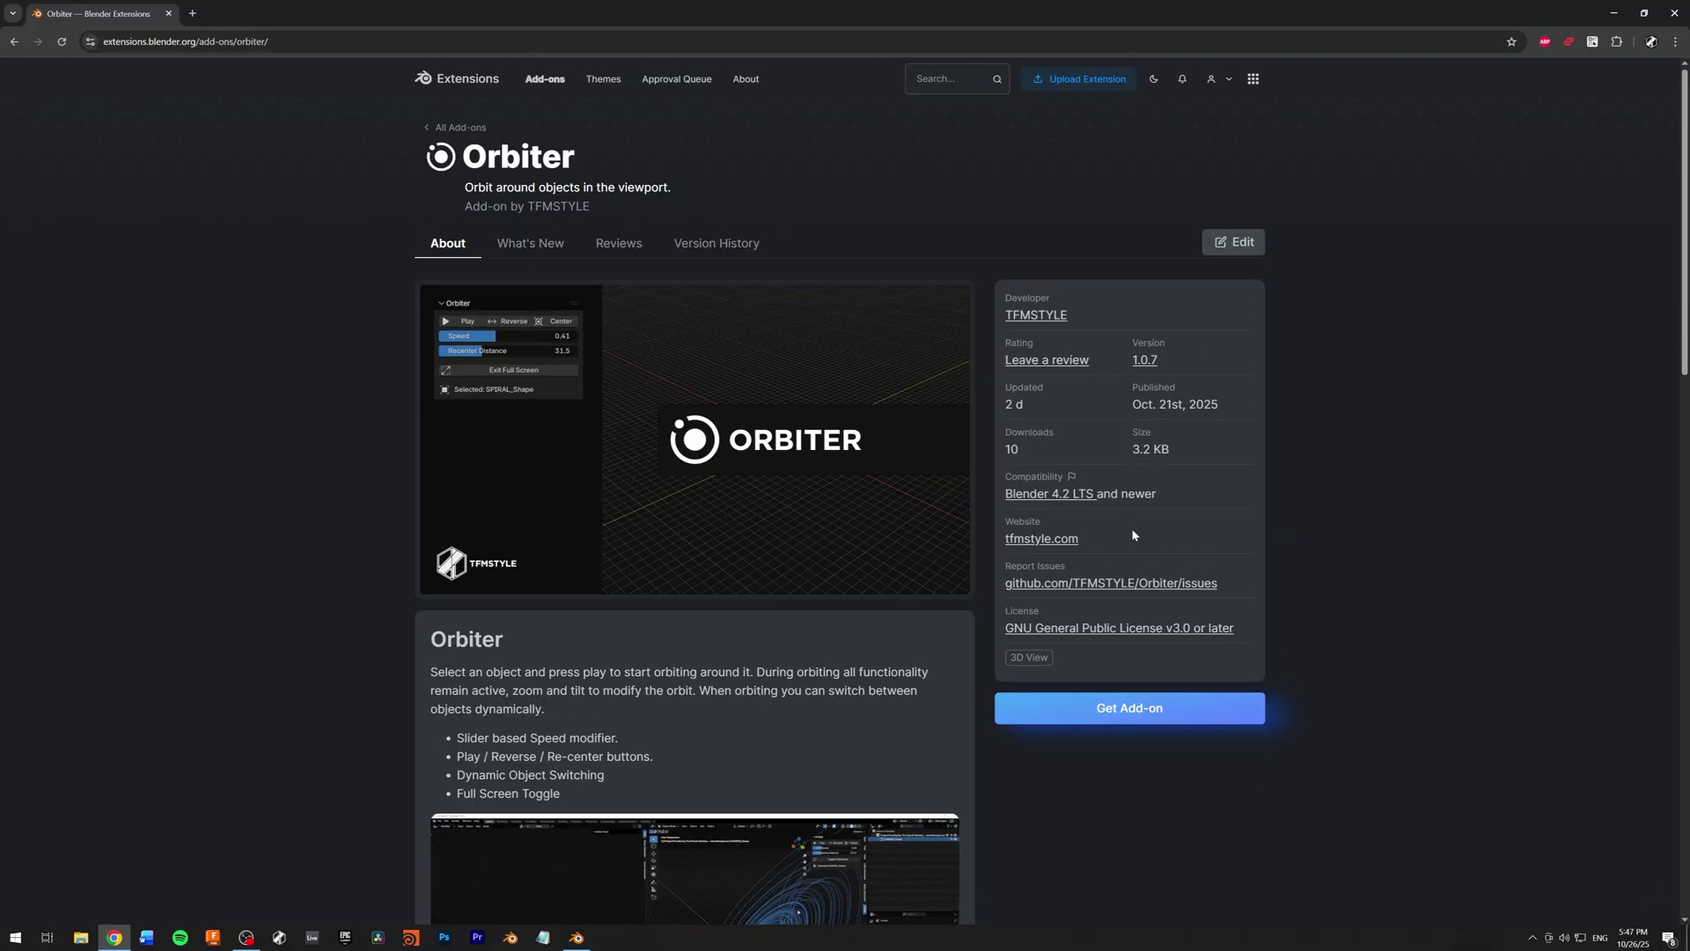